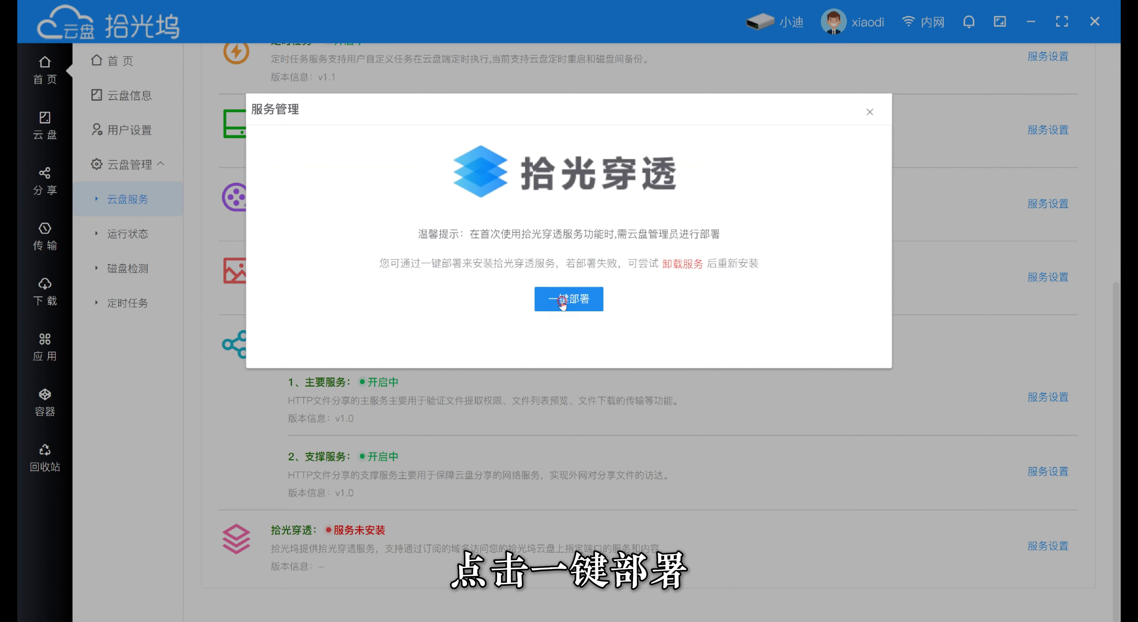
# Step: Deploy the 拾光穿透 tunneling service on the cloud drive and start it
pyautogui.click(562, 305)
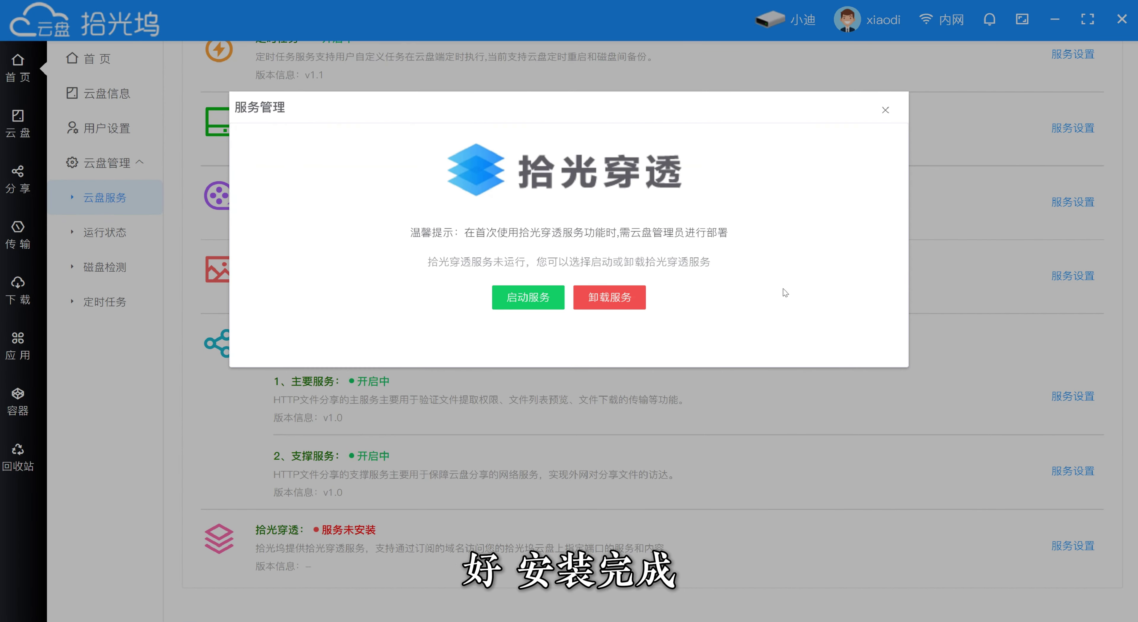
pyautogui.click(532, 301)
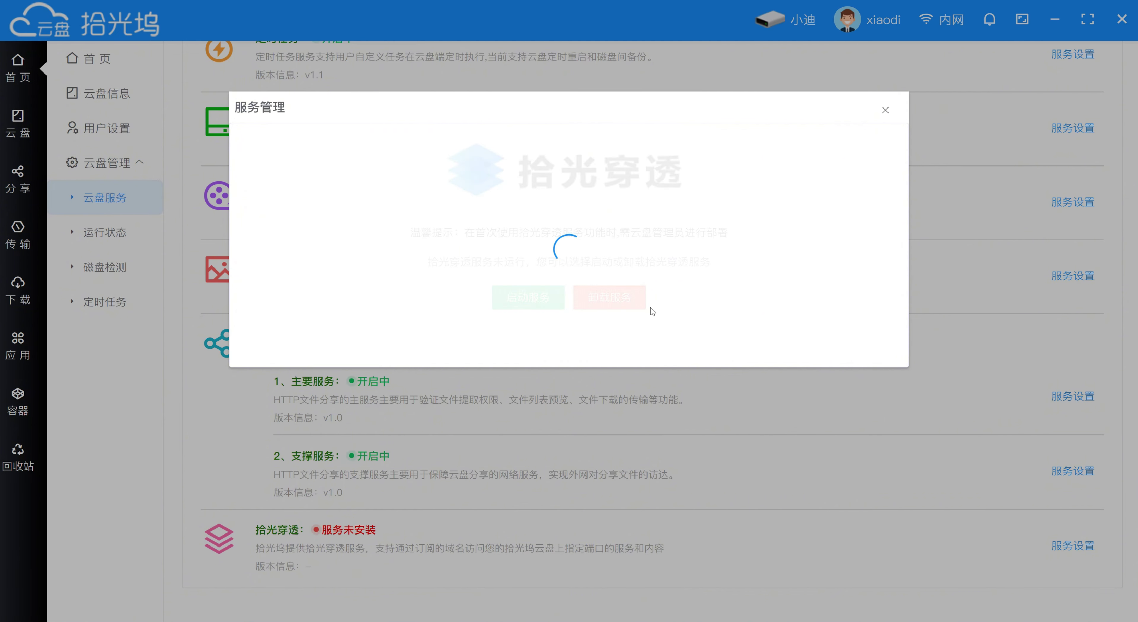
# Step: Open the 云盘配置 page of 拾光穿透 and bind the 试用套餐（包月） subscription to the cloud drive
pyautogui.click(18, 349)
pyautogui.click(128, 234)
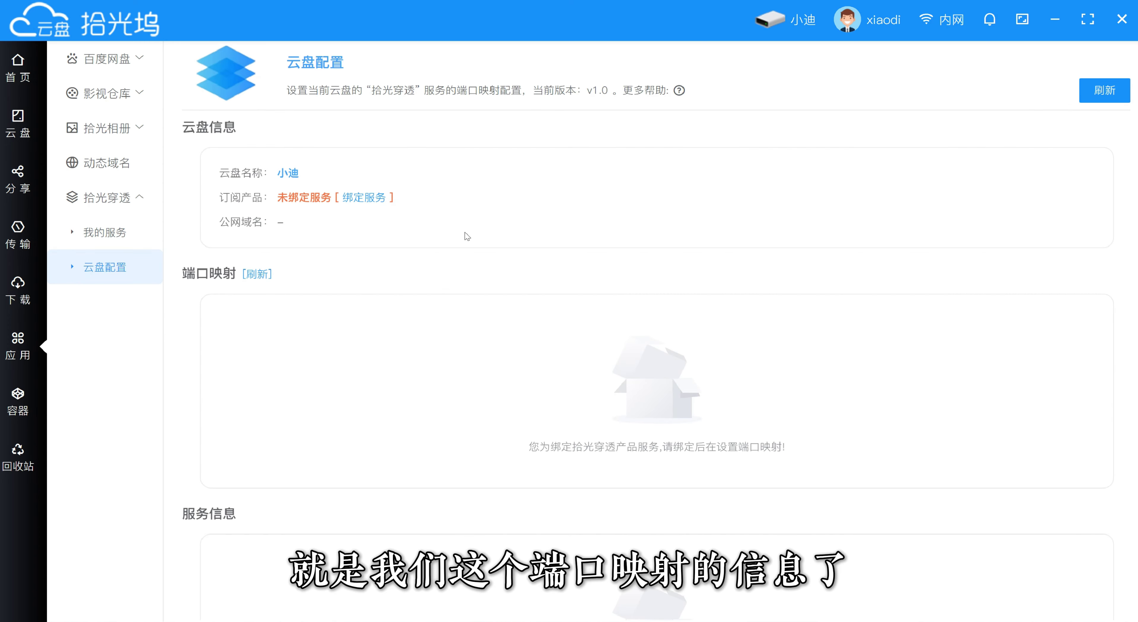
pyautogui.click(363, 198)
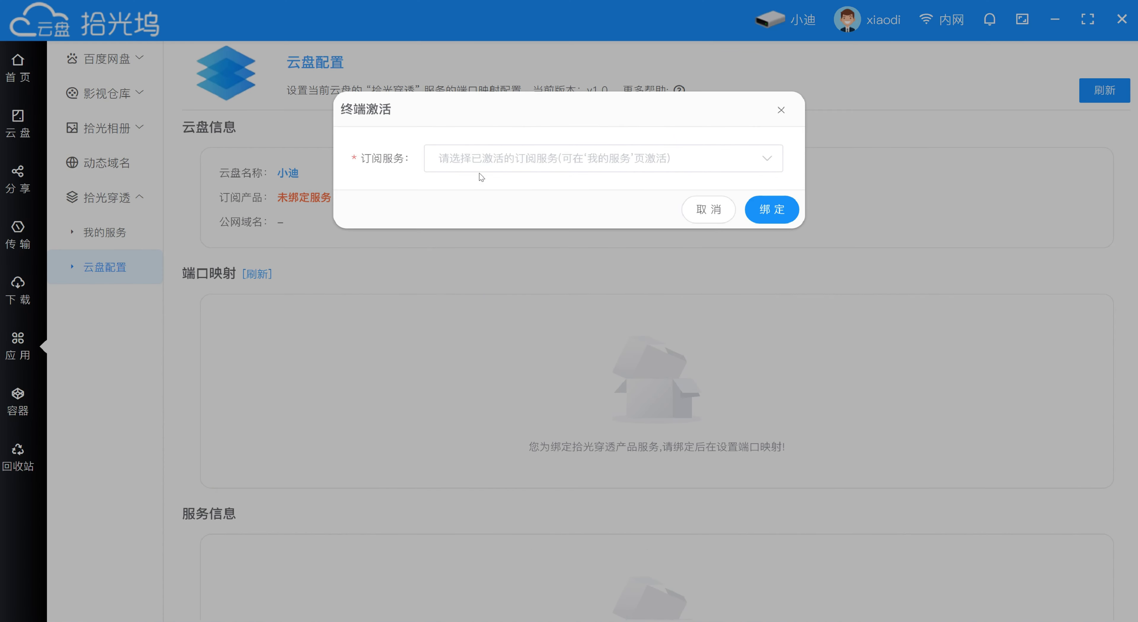
pyautogui.click(482, 164)
pyautogui.click(525, 198)
pyautogui.click(759, 210)
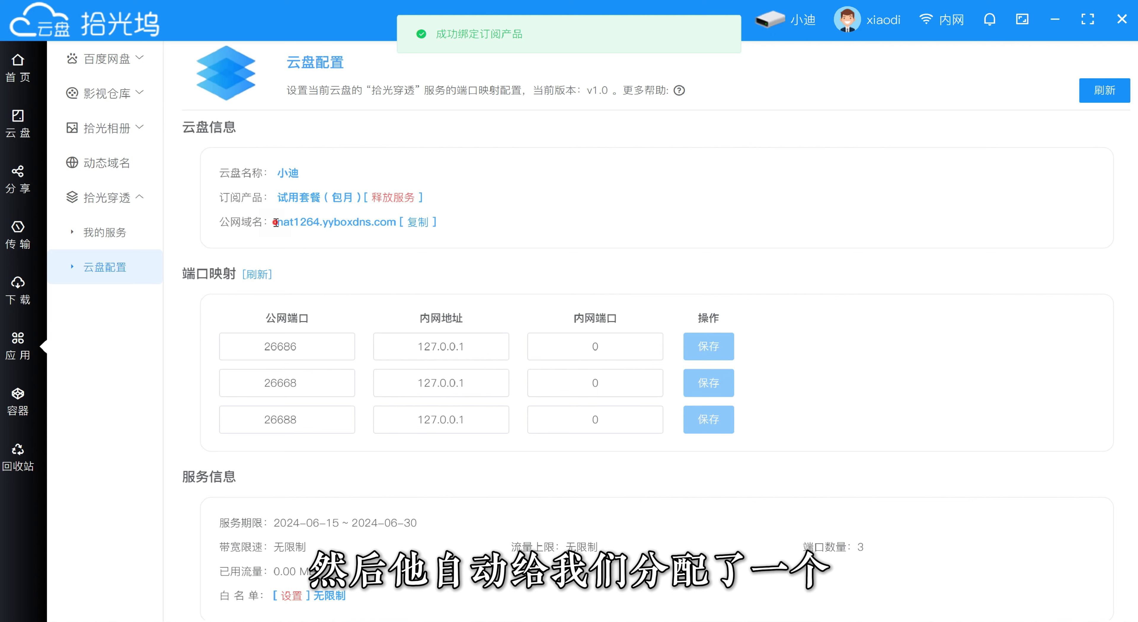
# Step: Examine the public domain assigned to the cloud drive and the public ports in the port mapping table
pyautogui.moveTo(275, 222); pyautogui.dragTo(363, 223)
pyautogui.click(368, 222)
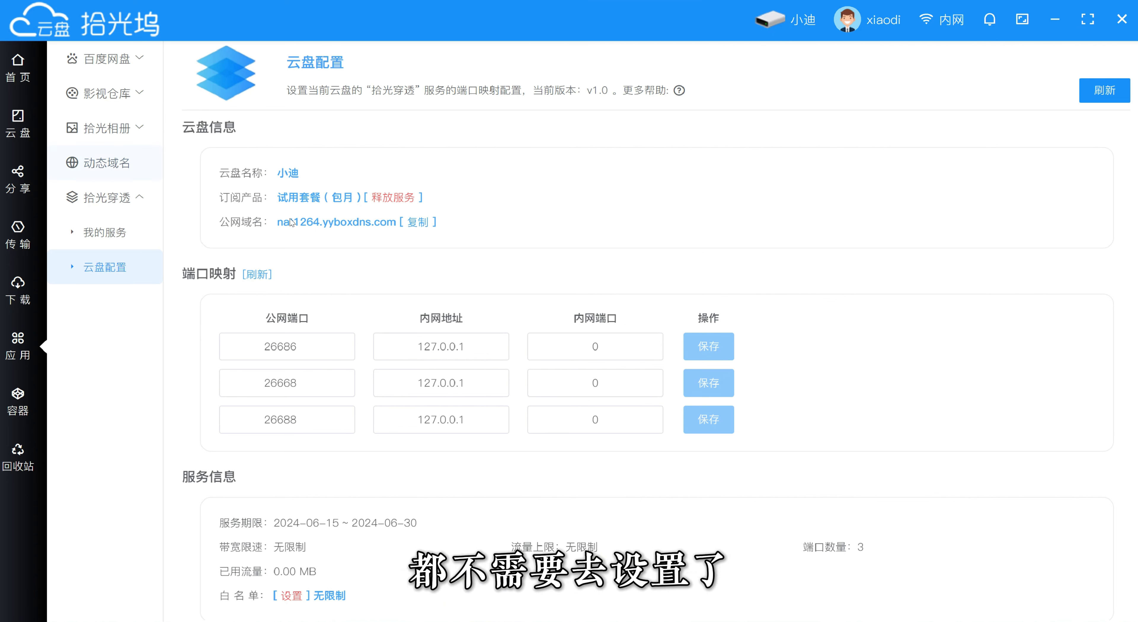
pyautogui.scroll(-1, 323, 233)
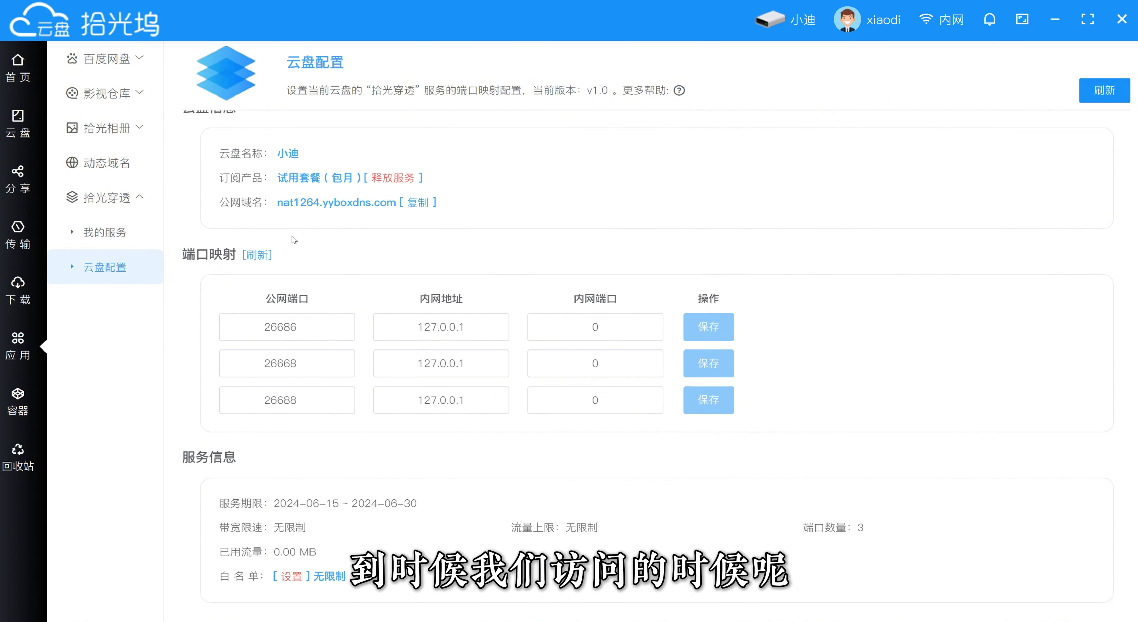
pyautogui.moveTo(277, 205); pyautogui.dragTo(397, 203)
pyautogui.click(376, 207)
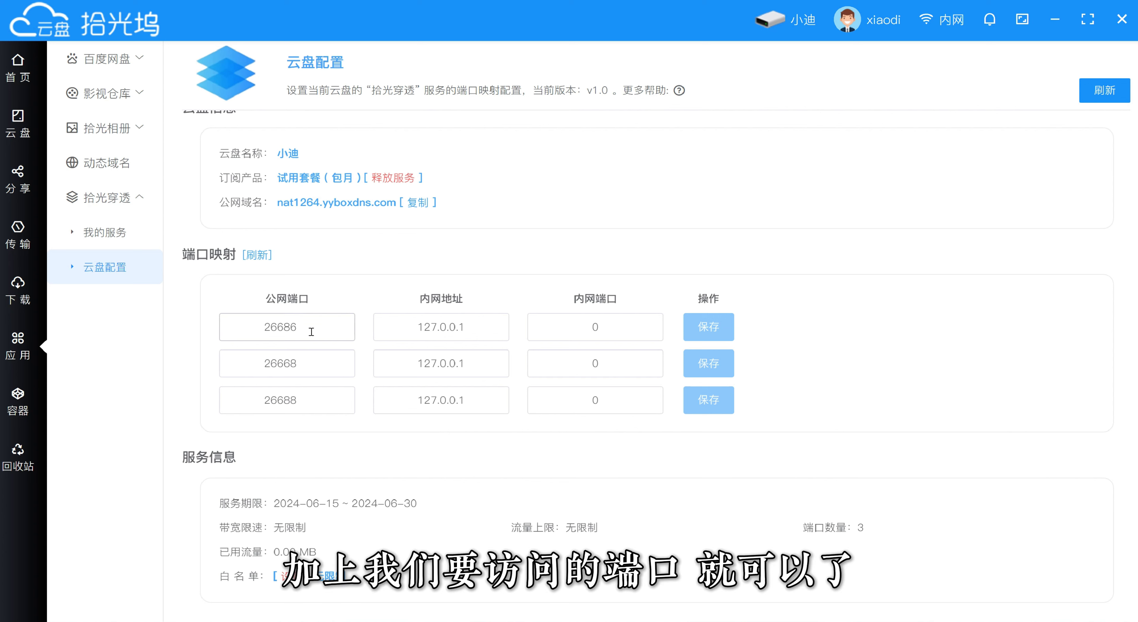
pyautogui.moveTo(312, 328); pyautogui.dragTo(233, 333)
pyautogui.moveTo(305, 365); pyautogui.dragTo(259, 368)
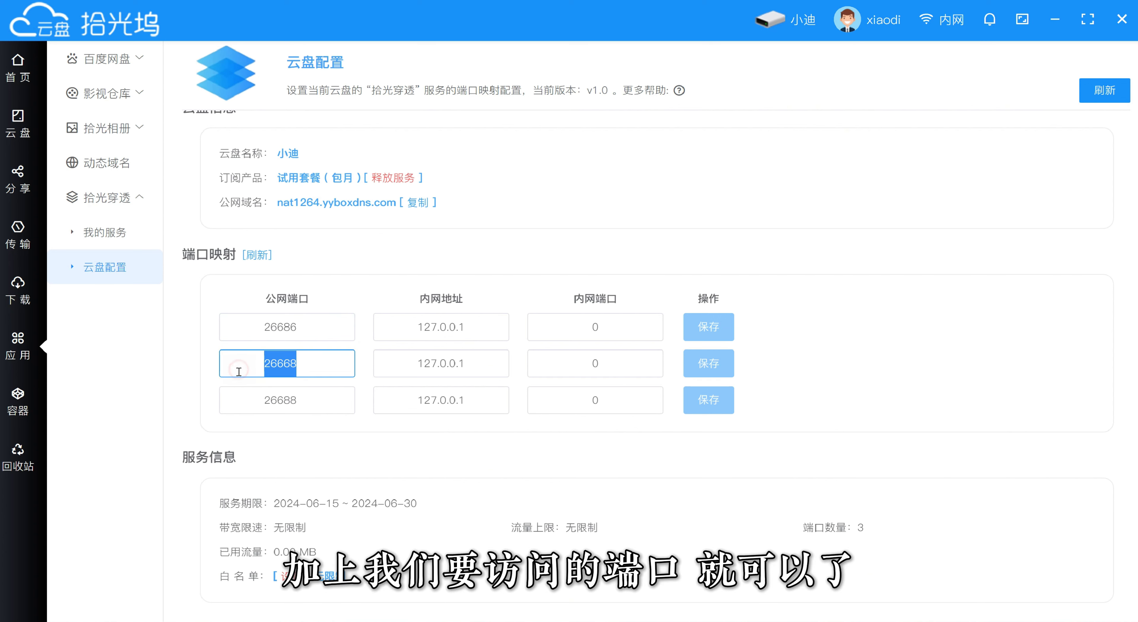
# Step: Review the service's bandwidth, traffic and port limits, and the intranet addresses in the port mapping table
pyautogui.click(398, 515)
pyautogui.moveTo(274, 528); pyautogui.dragTo(332, 526)
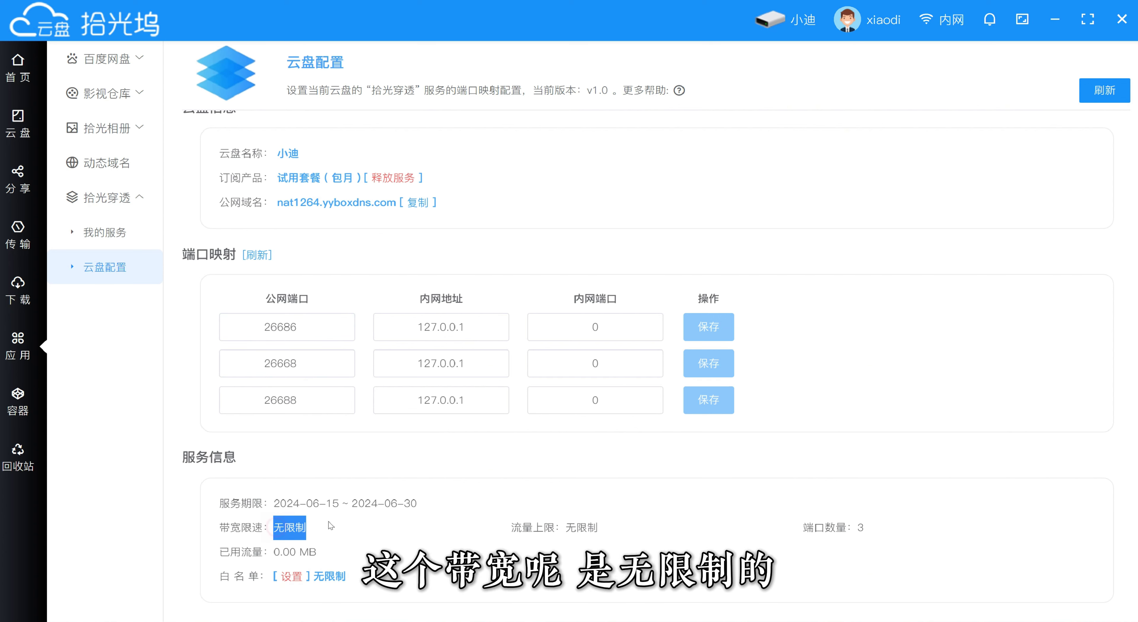
pyautogui.moveTo(544, 527); pyautogui.dragTo(600, 528)
pyautogui.click(830, 531)
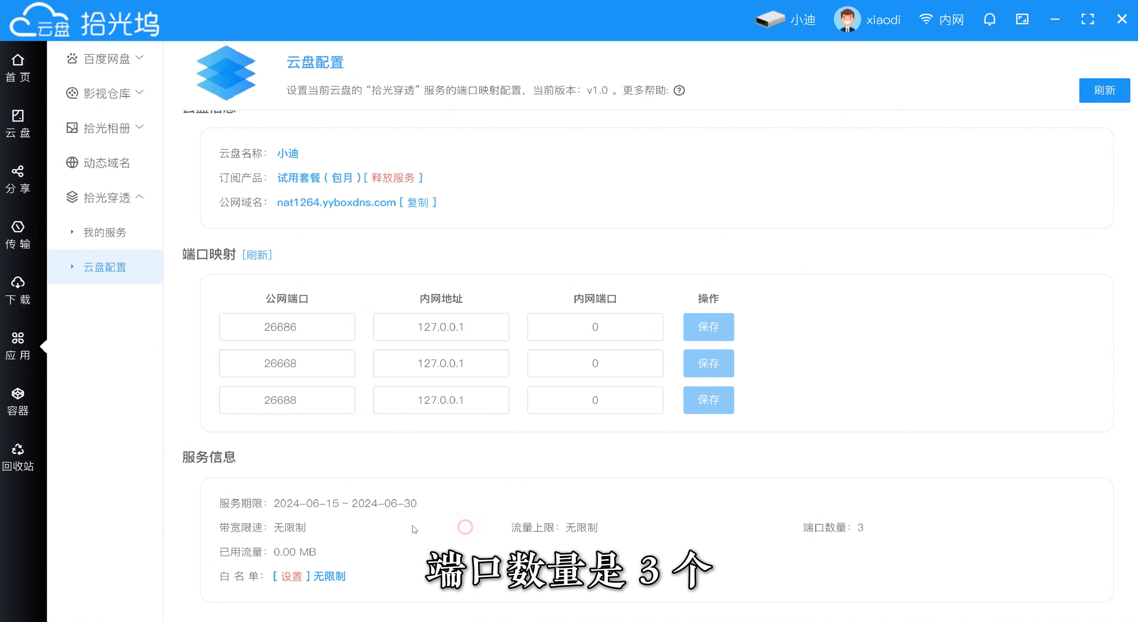
pyautogui.moveTo(442, 329); pyautogui.dragTo(413, 331)
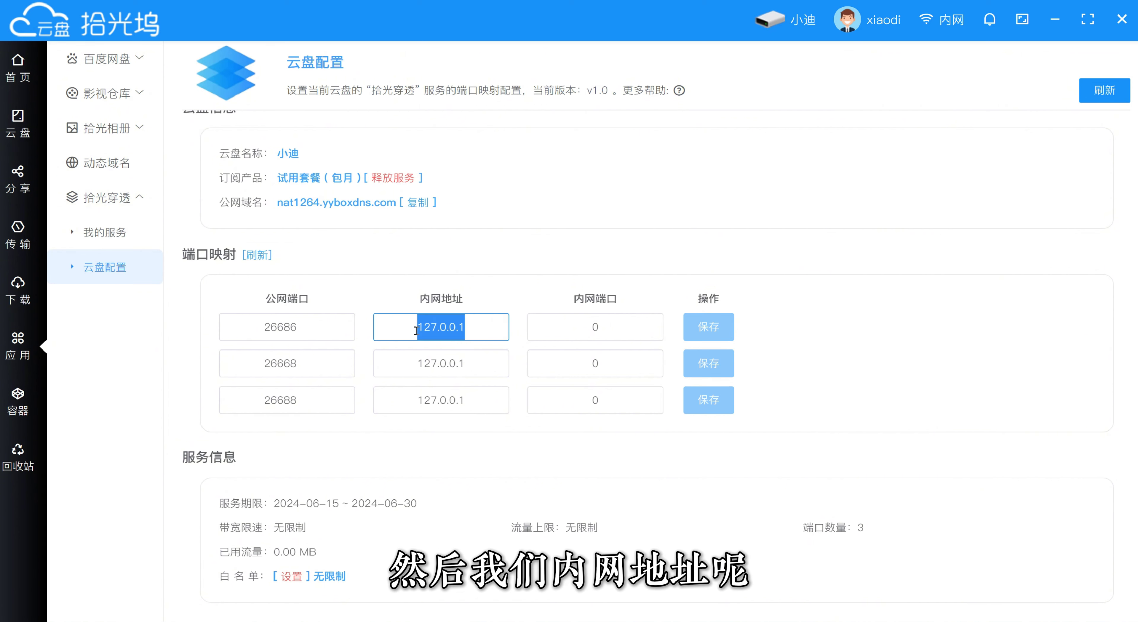
pyautogui.click(478, 363)
pyautogui.moveTo(478, 364); pyautogui.dragTo(423, 367)
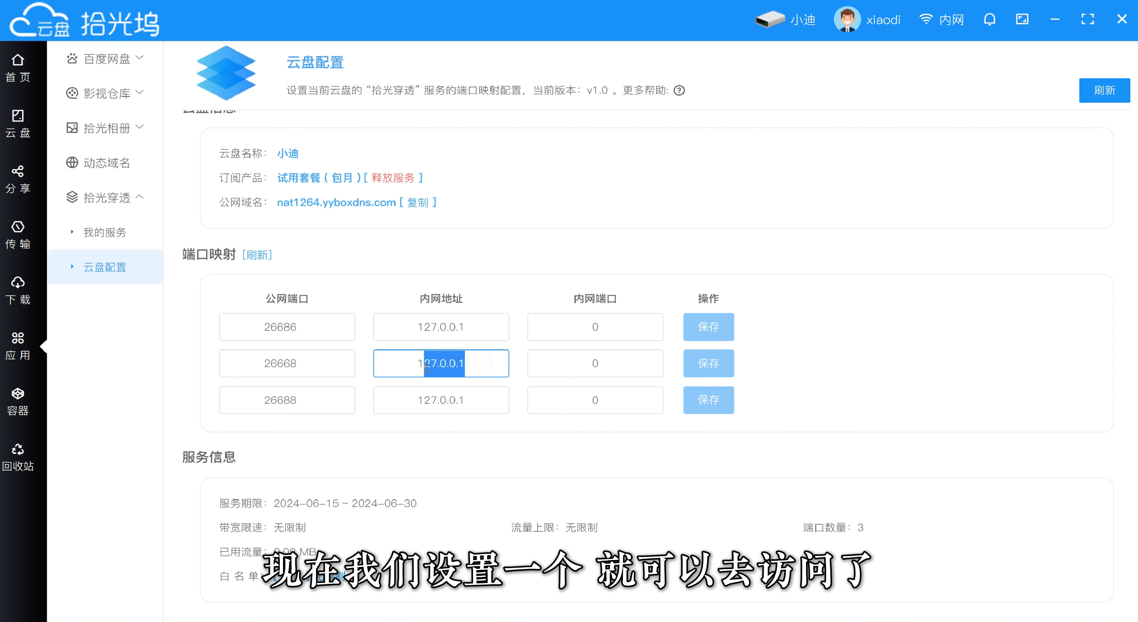
pyautogui.click(423, 367)
pyautogui.click(410, 336)
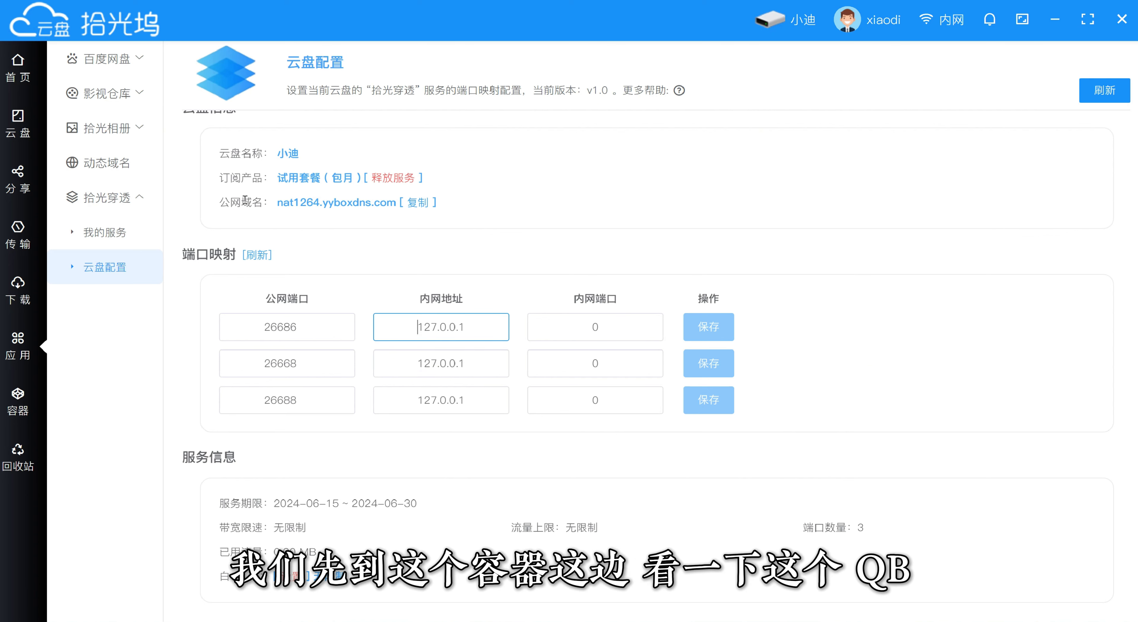
# Step: Look up the service backend of the built-in QBittorrent container and copy its IP address, 16.16.16.5
pyautogui.click(18, 400)
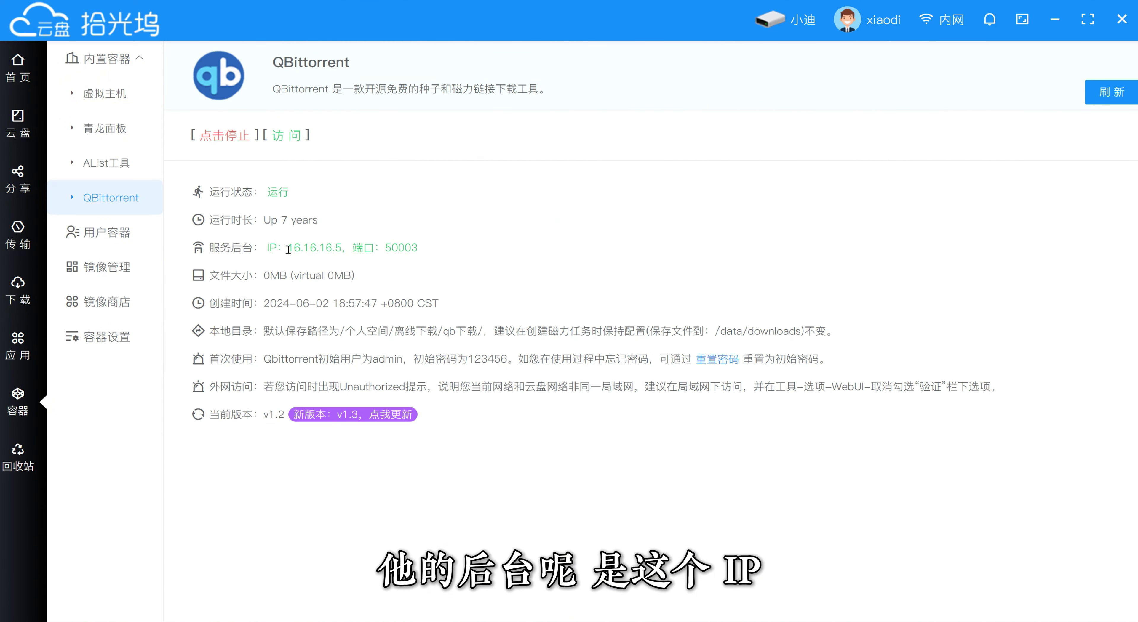
pyautogui.moveTo(287, 247); pyautogui.dragTo(343, 247)
pyautogui.hotkey('ctrl', 'c')
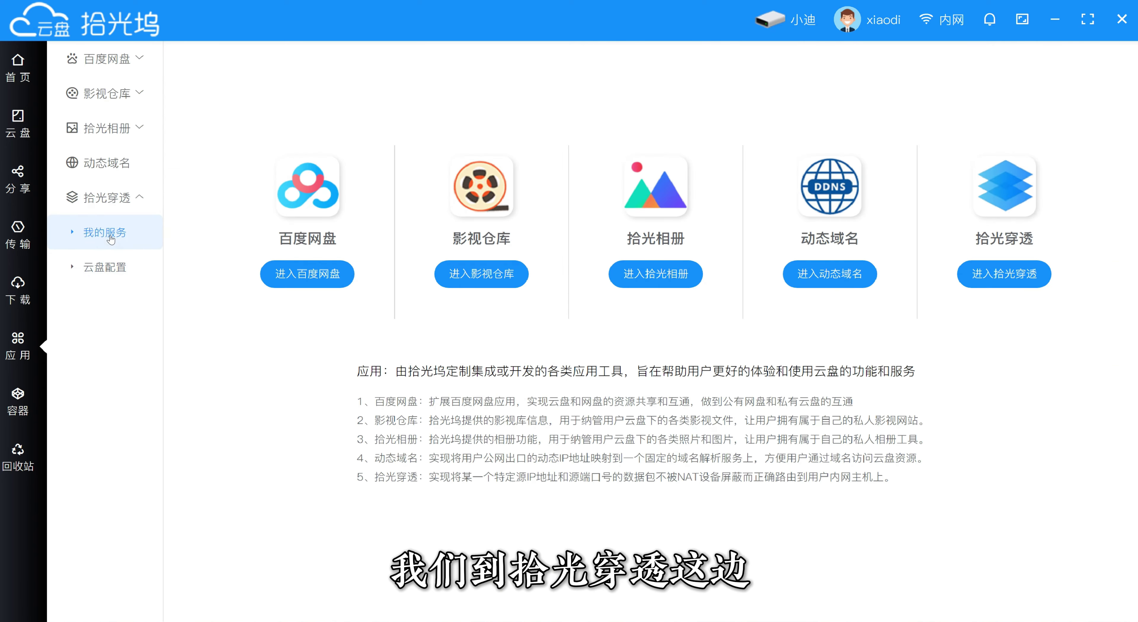
# Step: Map public port 26686 to intranet address 16.16.16.5, port 50003, in the 拾光穿透 cloud drive configuration and save it
pyautogui.click(119, 232)
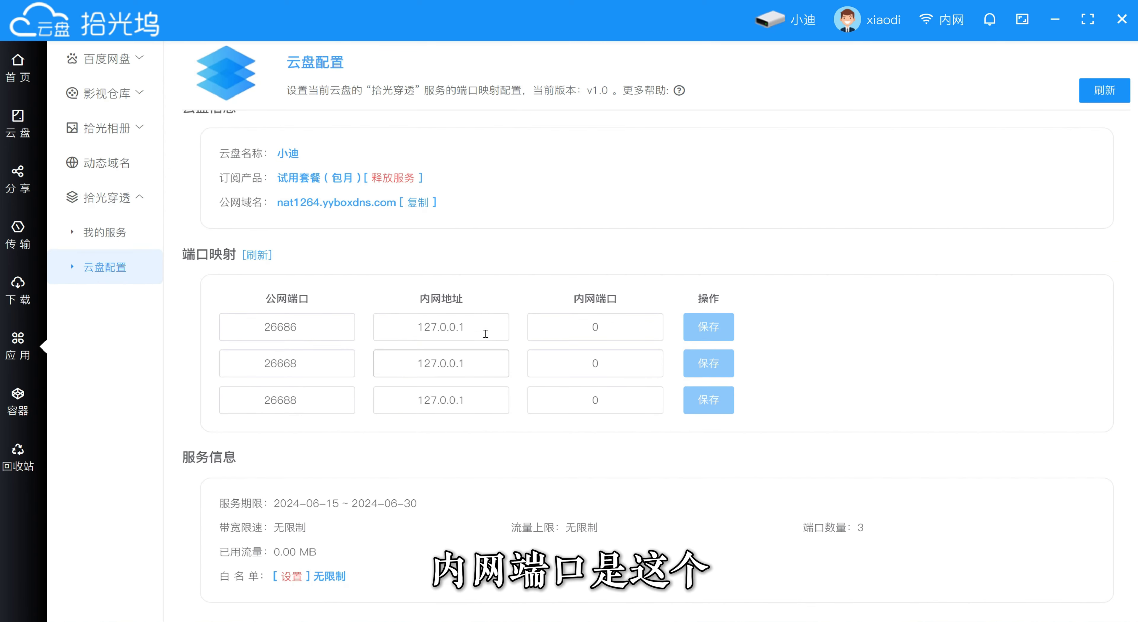
pyautogui.moveTo(484, 322); pyautogui.dragTo(396, 322)
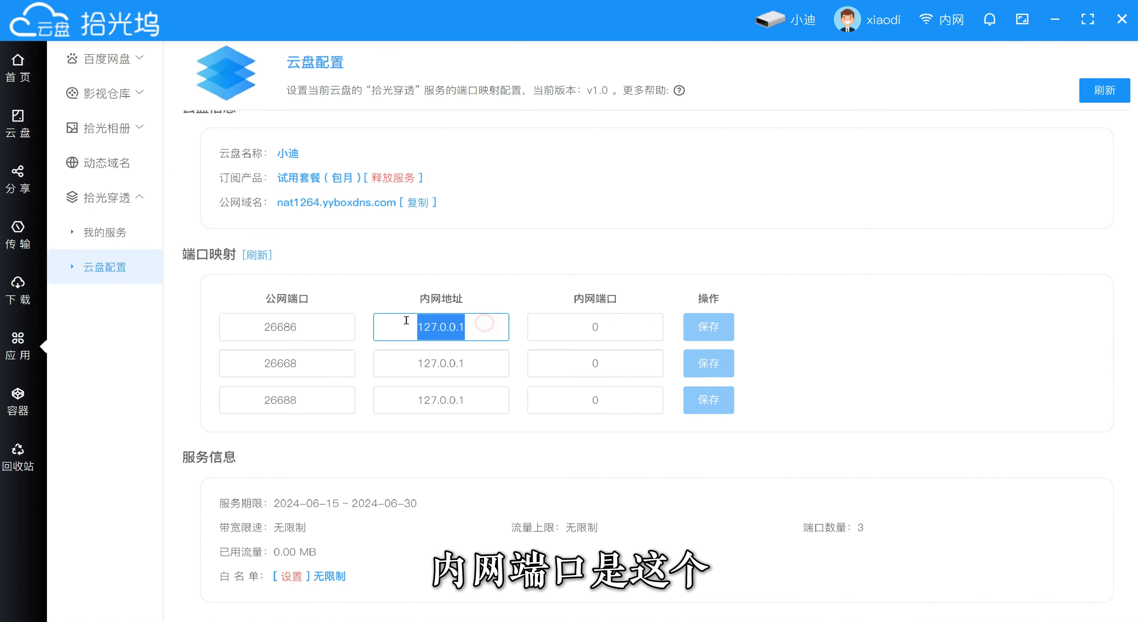
pyautogui.hotkey('ctrl', 'v')
pyautogui.doubleClick(530, 321)
pyautogui.write('5')
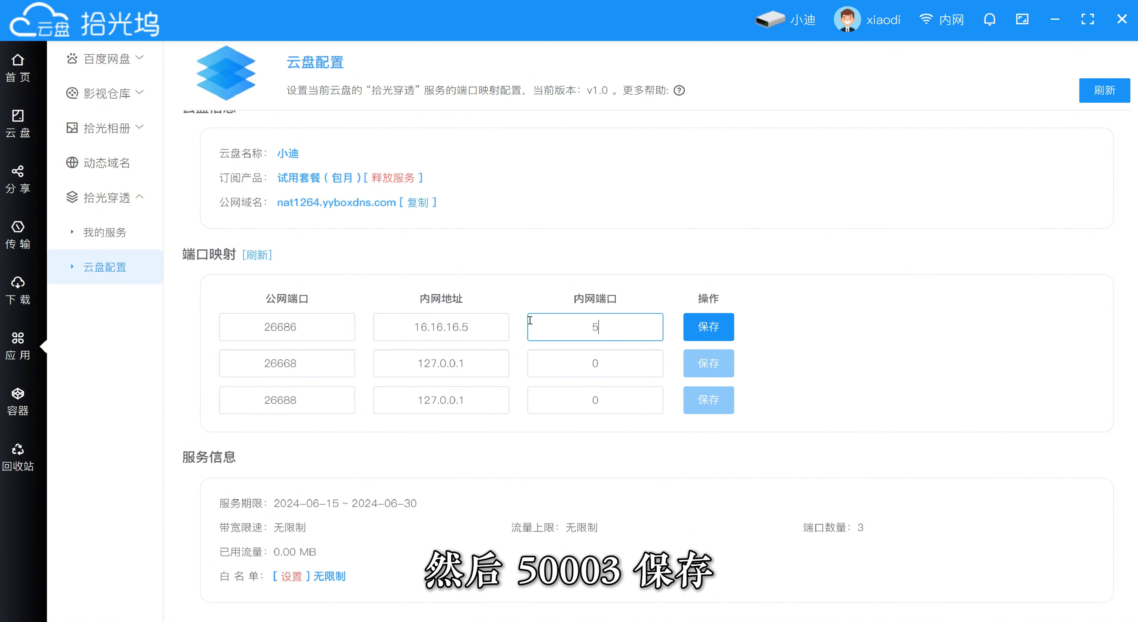
pyautogui.write('0003')
pyautogui.press('Return')
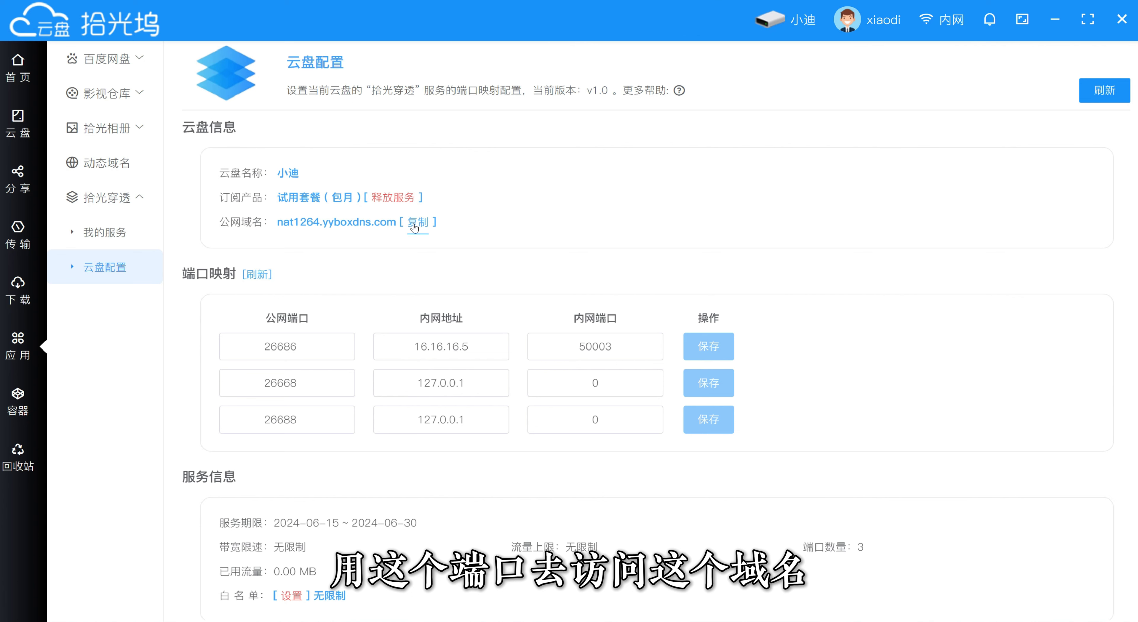
# Step: Copy the public domain, switch to the Chrome browser and open nat1264.yyboxdns.com:26686 to test access to qBittorrent
pyautogui.click(414, 226)
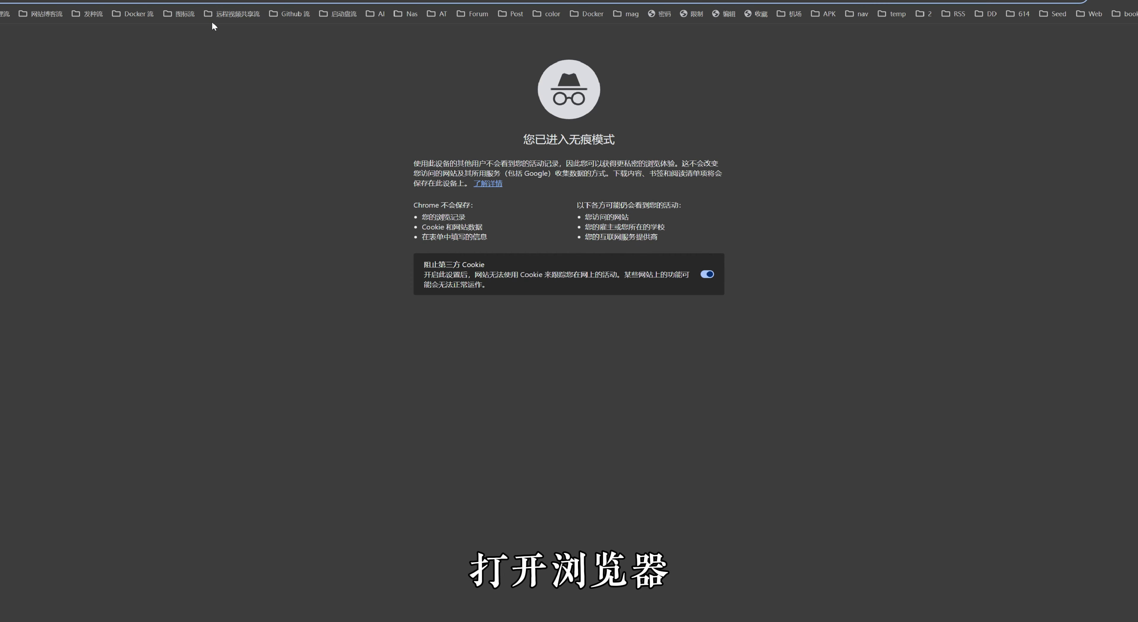
pyautogui.click(204, 0)
pyautogui.write('nat1264.yyboxdns.com')
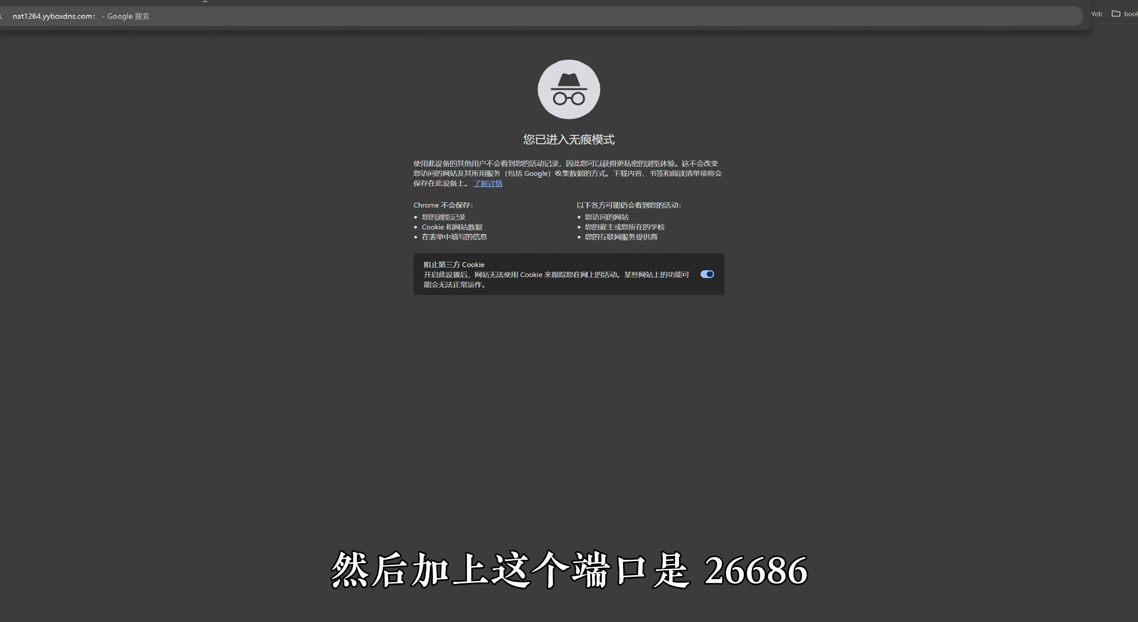
pyautogui.write(':26686')
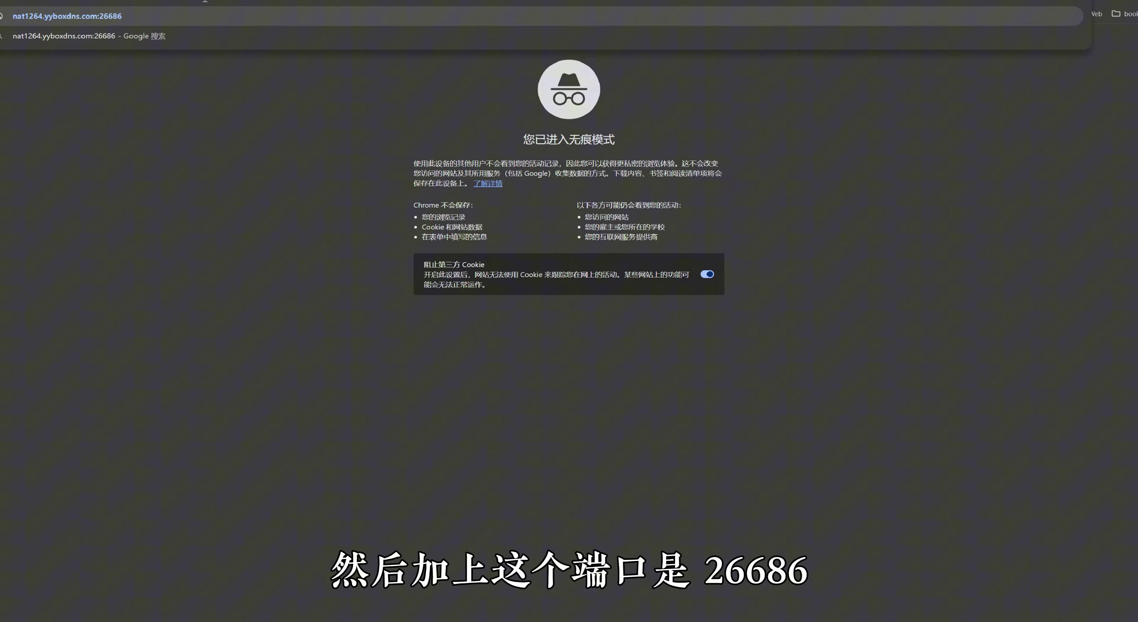
pyautogui.press('Return')
pyautogui.click(598, 75)
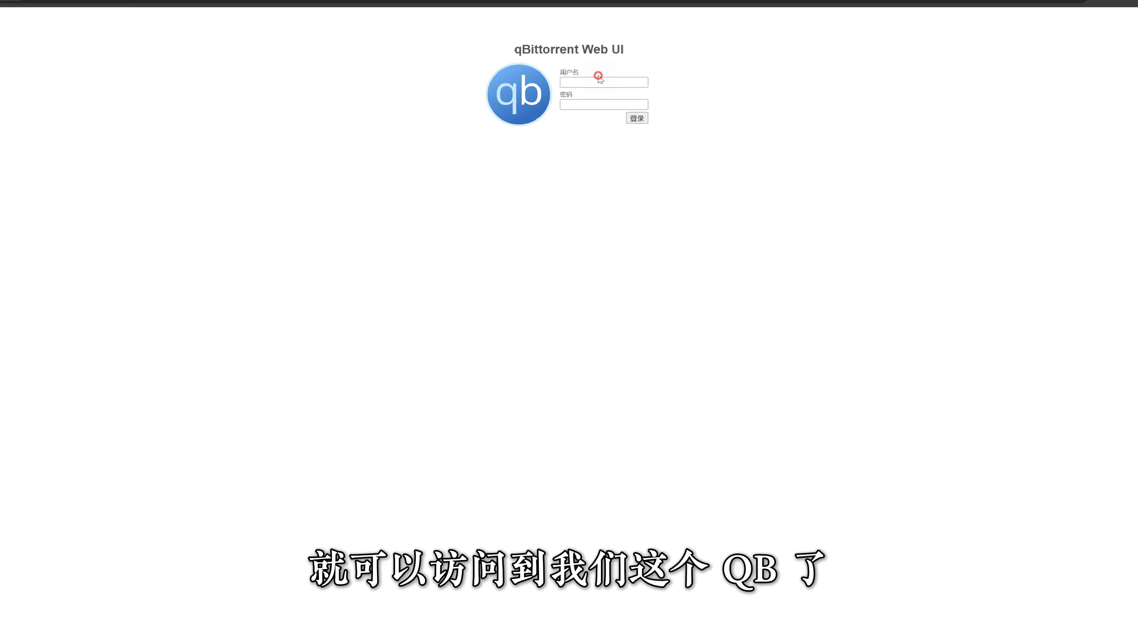
pyautogui.click(593, 101)
pyautogui.click(598, 79)
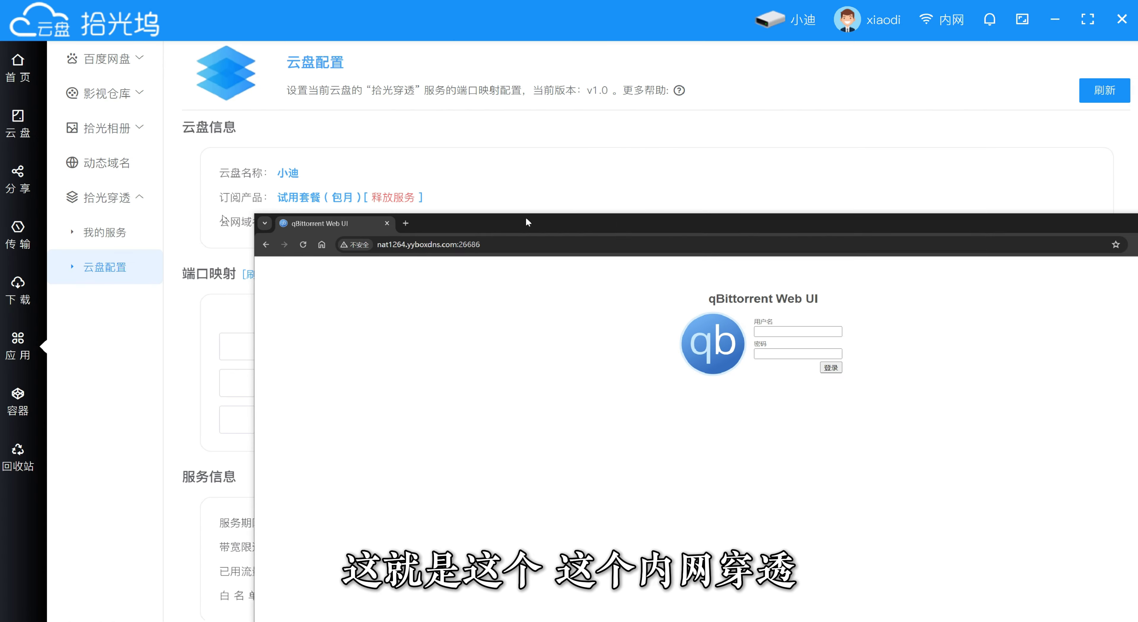
# Step: Move the browser window off the port mapping table and examine the public port, intranet address and intranet port fields of its rows
pyautogui.moveTo(525, 216); pyautogui.dragTo(272, 372)
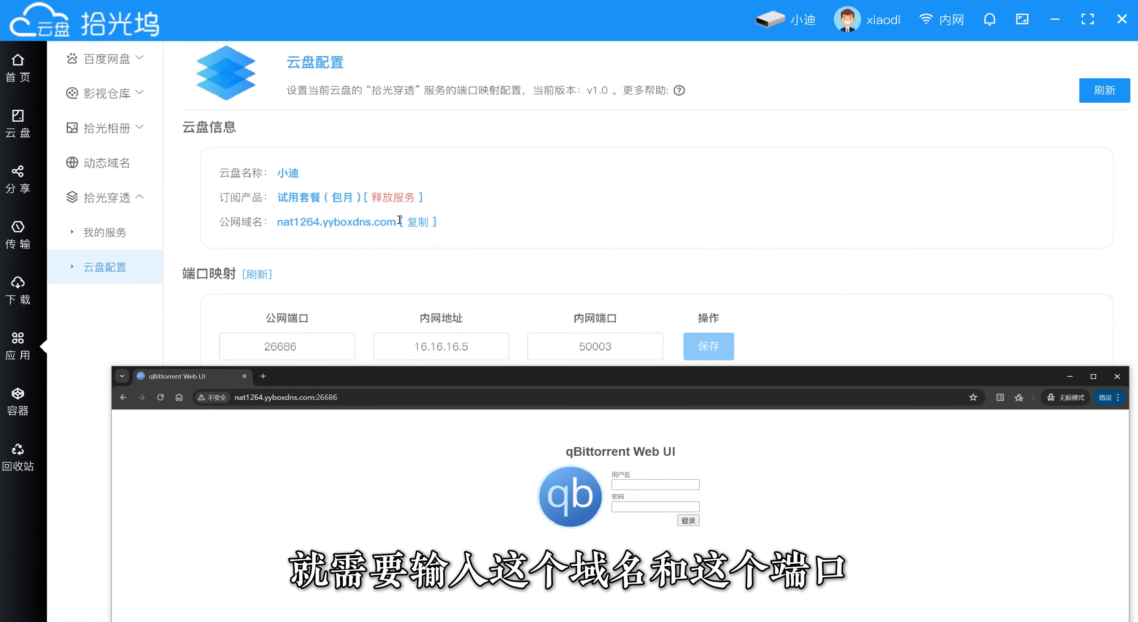
pyautogui.moveTo(336, 381); pyautogui.dragTo(491, 517)
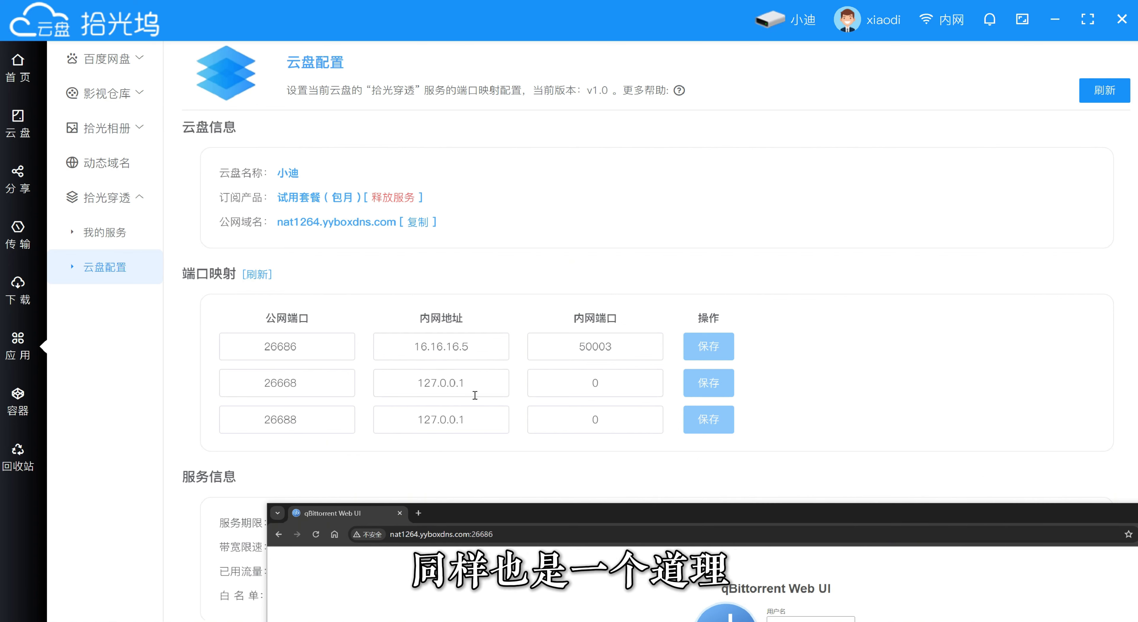
pyautogui.click(464, 386)
pyautogui.moveTo(414, 386); pyautogui.dragTo(451, 385)
pyautogui.doubleClick(451, 385)
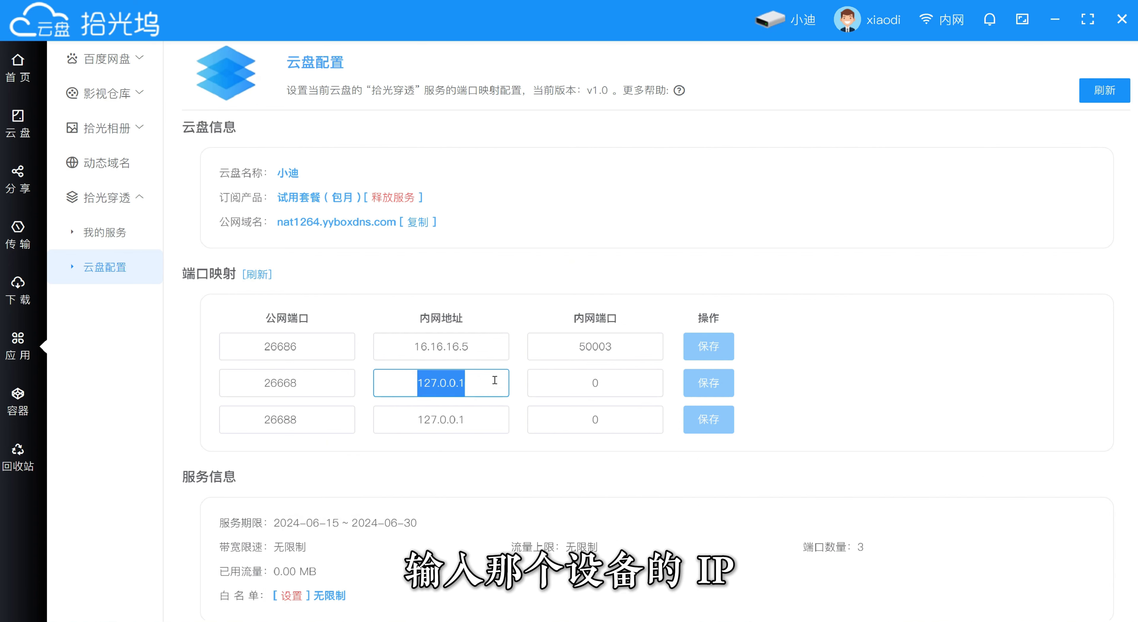
pyautogui.doubleClick(605, 380)
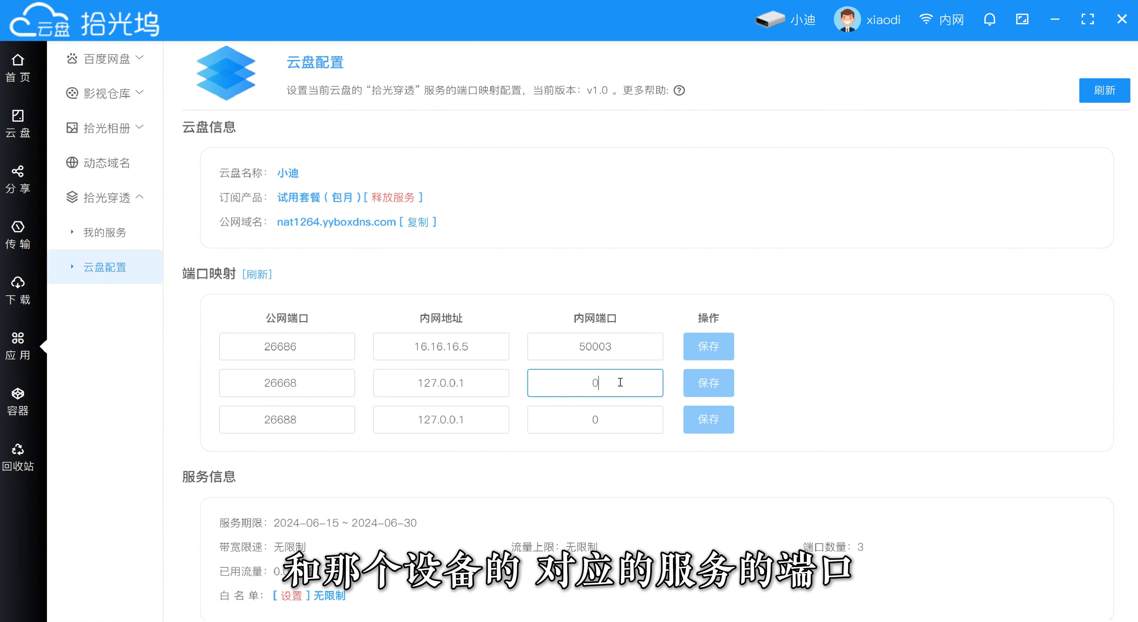
pyautogui.click(311, 384)
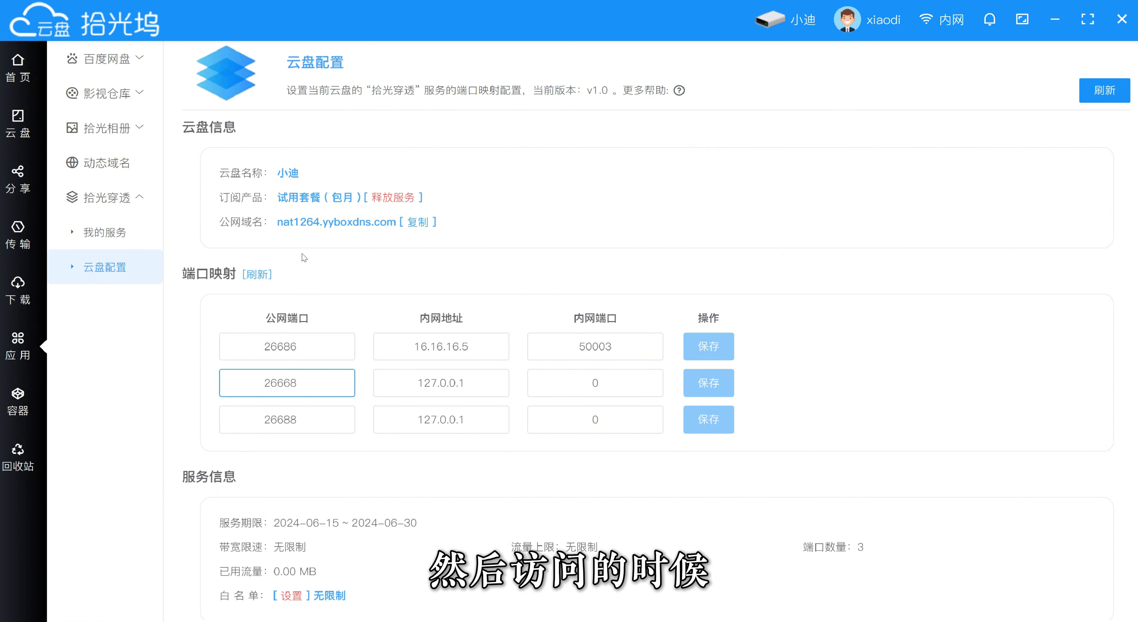
pyautogui.click(441, 417)
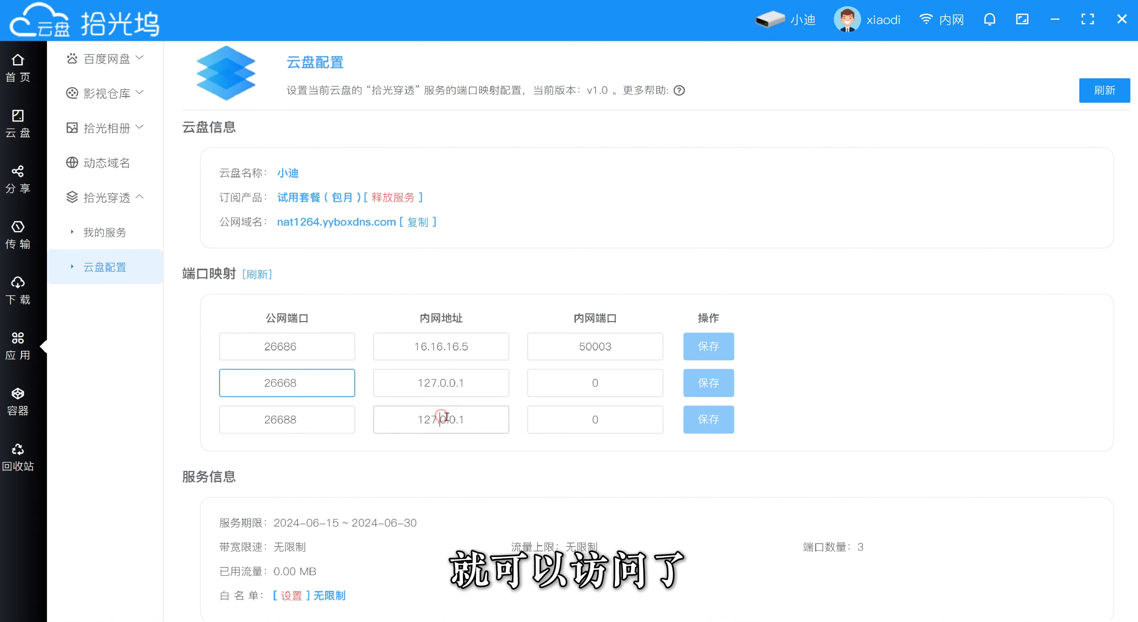
pyautogui.click(573, 422)
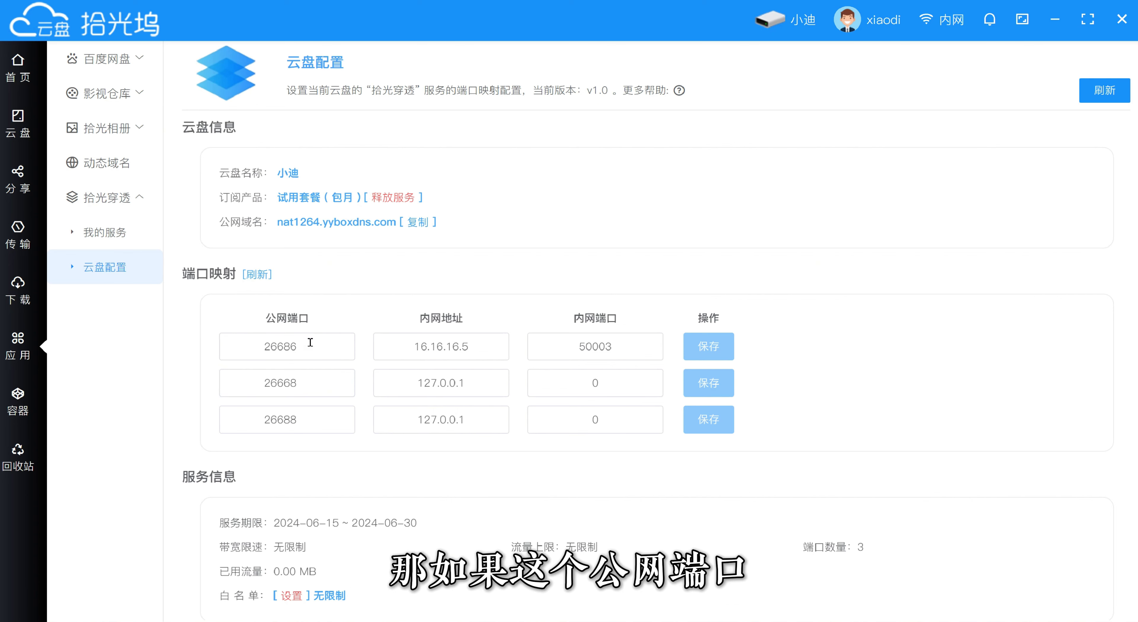
pyautogui.doubleClick(311, 343)
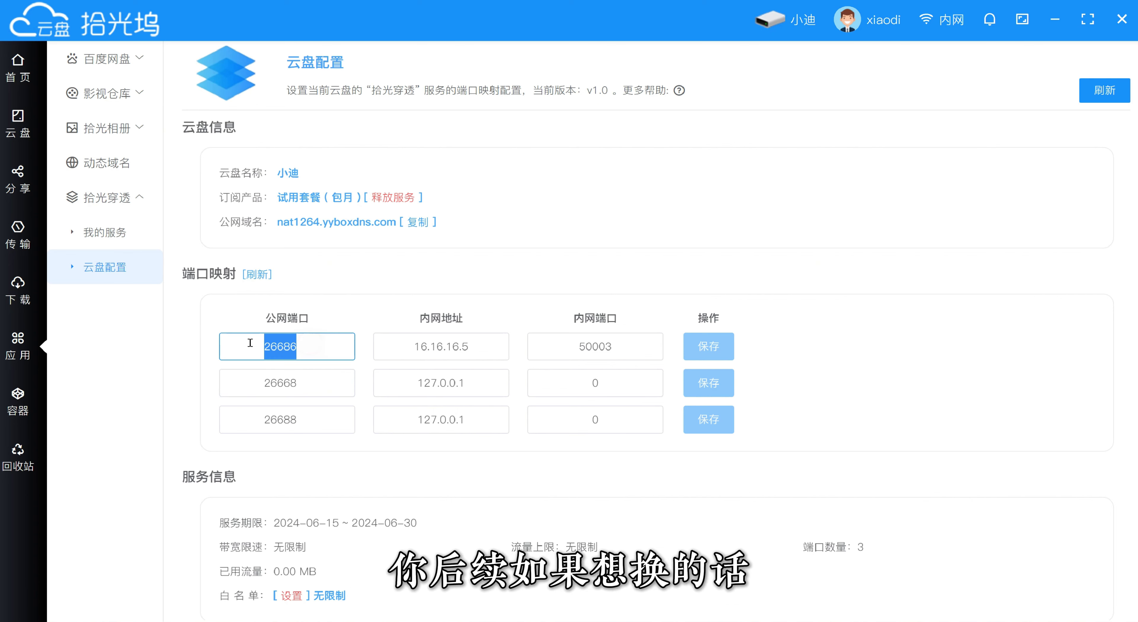
pyautogui.click(313, 397)
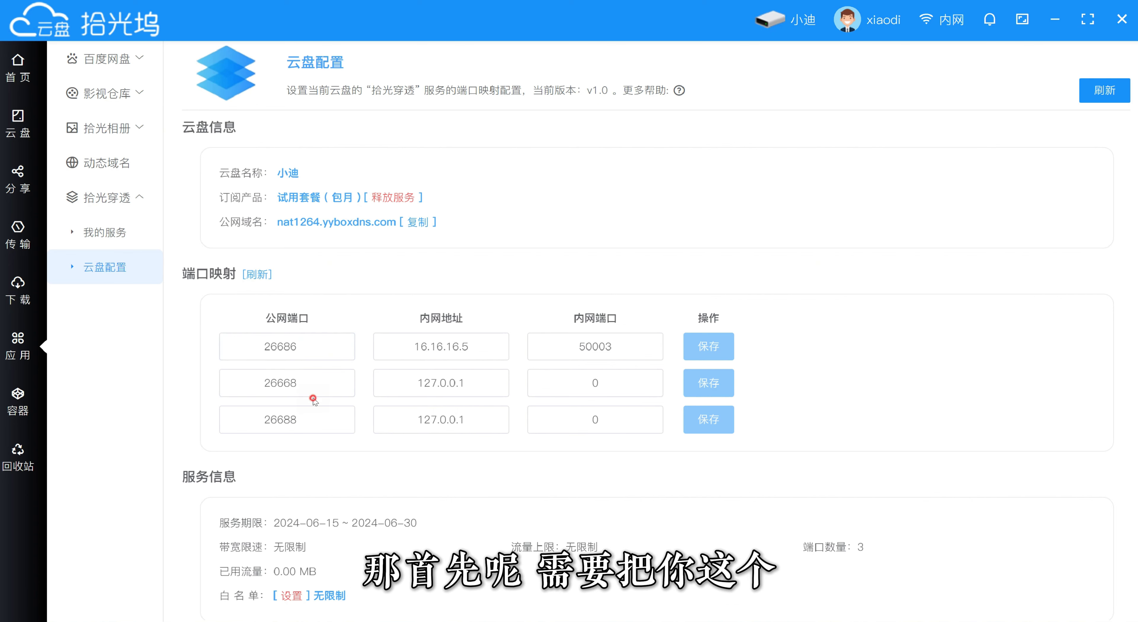
pyautogui.scroll(-1, 590, 381)
pyautogui.click(628, 332)
pyautogui.scroll(1, 455, 345)
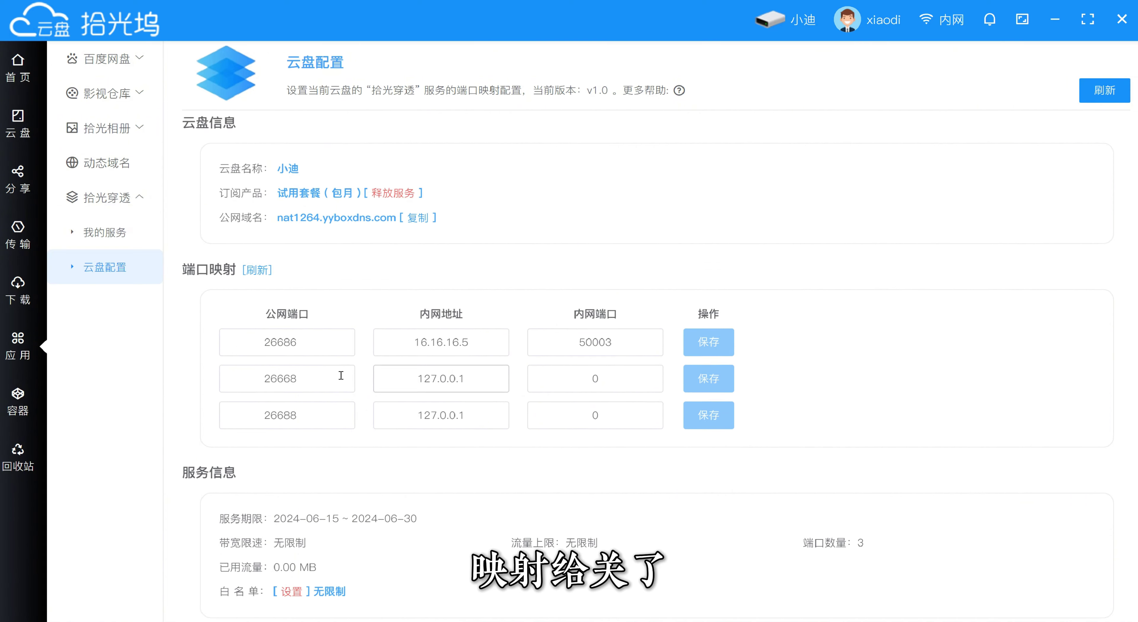
# Step: Release the cloud drive's 试用套餐（包月） subscription in the 拾光穿透 cloud drive configuration and confirm unbinding its node, ports and domain
pyautogui.click(323, 349)
pyautogui.click(391, 197)
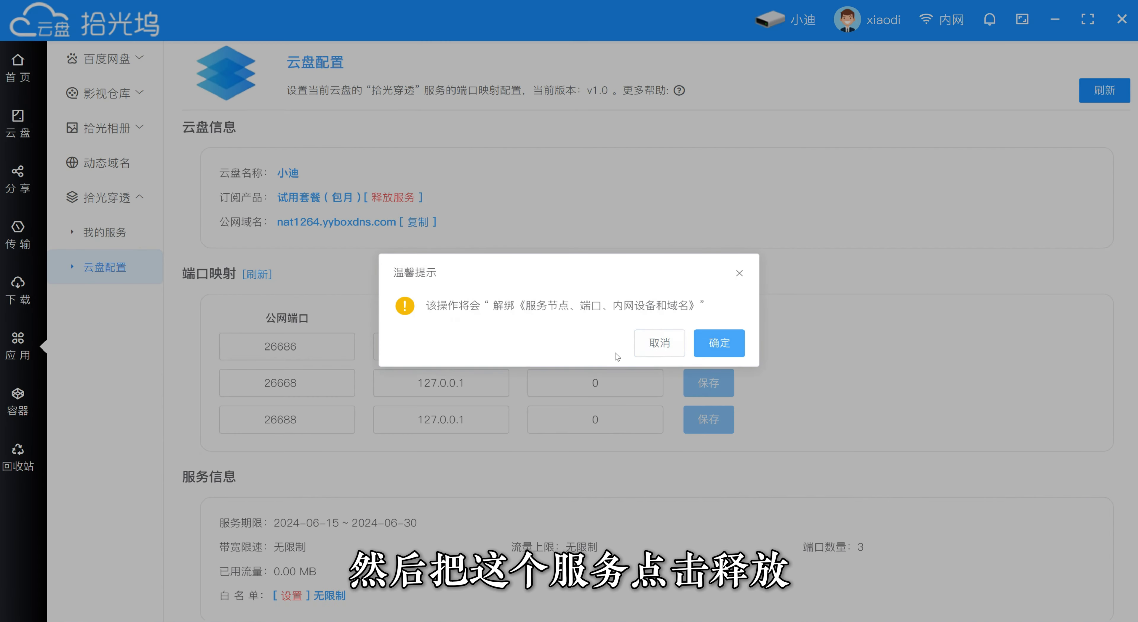
pyautogui.click(717, 343)
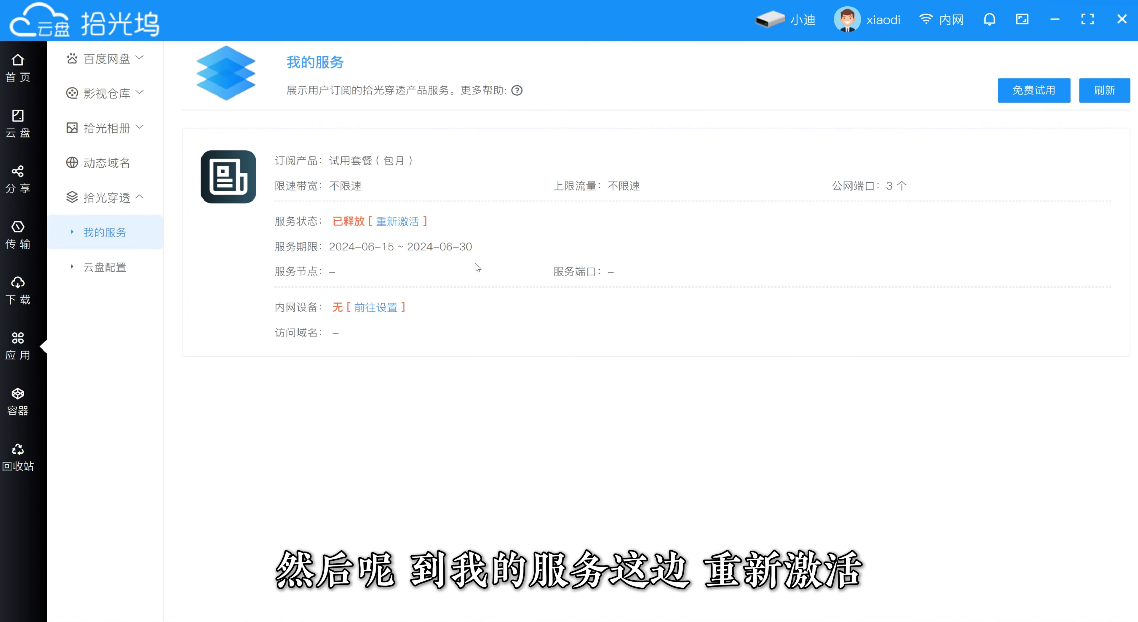
# Step: Try to reactivate the released service on node 218.91.237.209 (中国_江苏_电信) and examine its public port fields
pyautogui.click(398, 221)
pyautogui.click(512, 208)
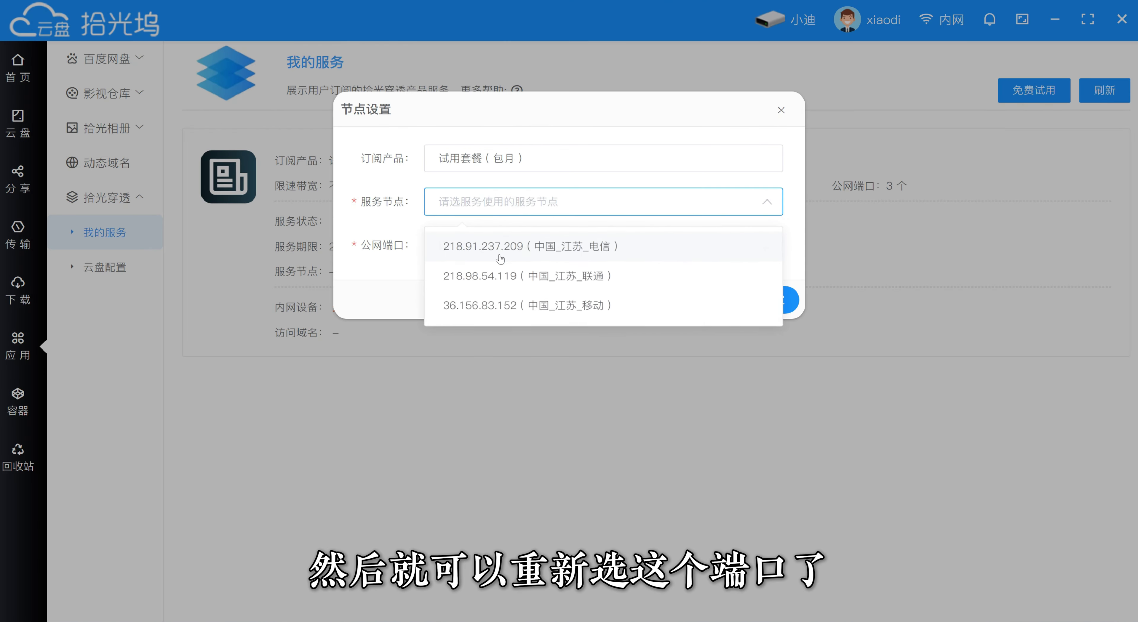
pyautogui.click(502, 247)
pyautogui.click(615, 248)
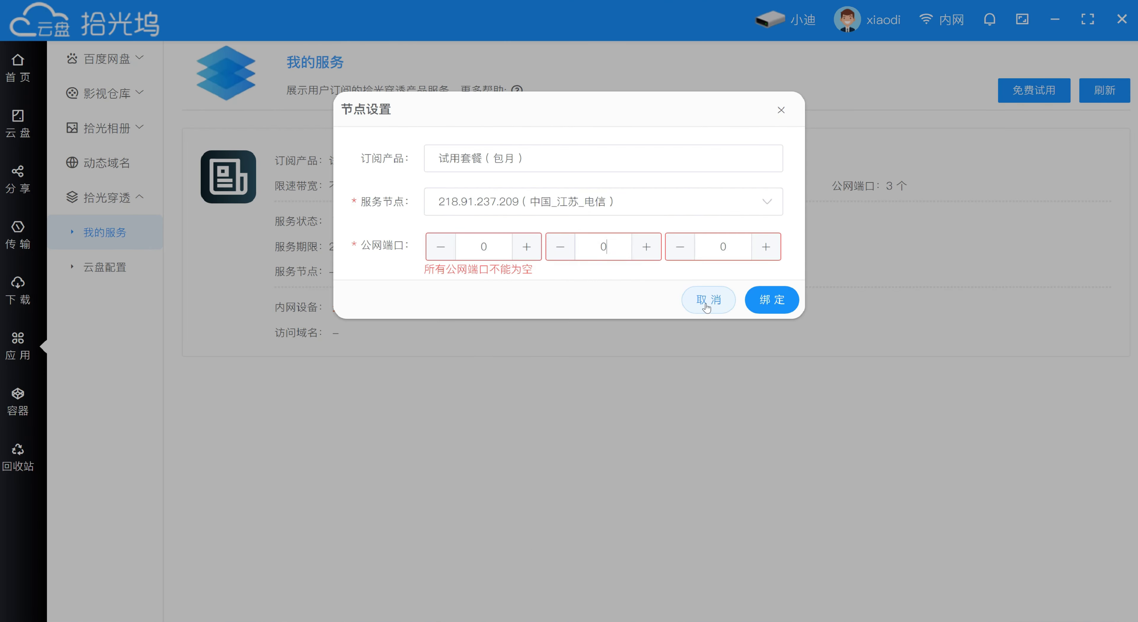
pyautogui.moveTo(493, 249); pyautogui.dragTo(473, 250)
pyautogui.click(480, 283)
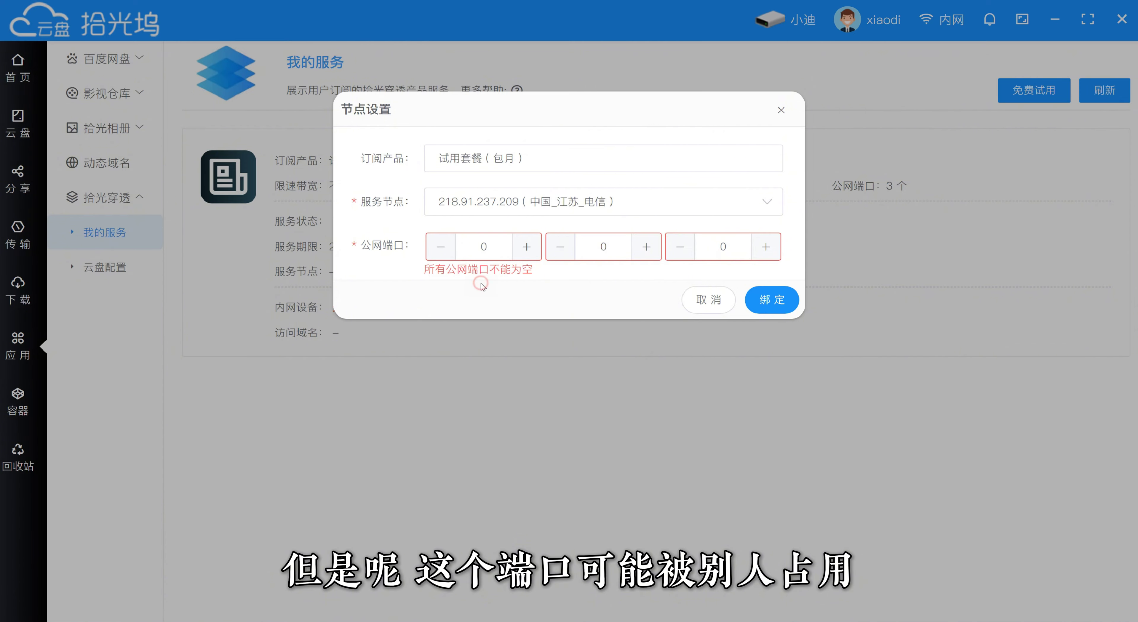
pyautogui.moveTo(383, 245); pyautogui.dragTo(395, 248)
pyautogui.click(380, 267)
pyautogui.click(403, 254)
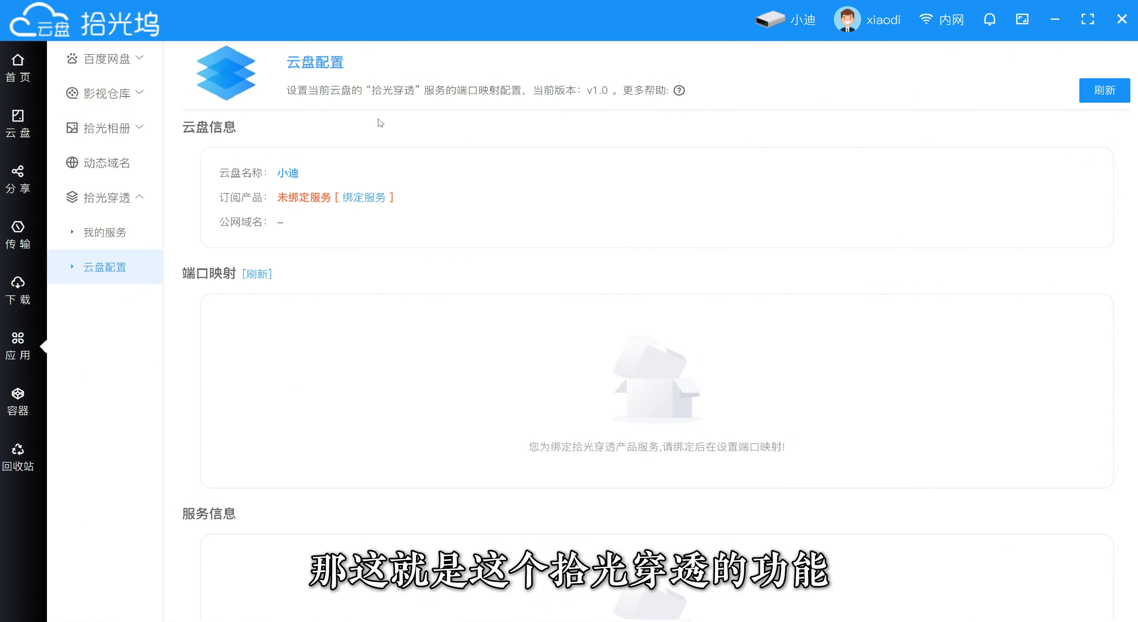
# Step: Read the 拾光穿透 port mapping description in the cloud drive configuration and open the 动态域名 page
pyautogui.moveTo(372, 90); pyautogui.dragTo(413, 91)
pyautogui.click(434, 90)
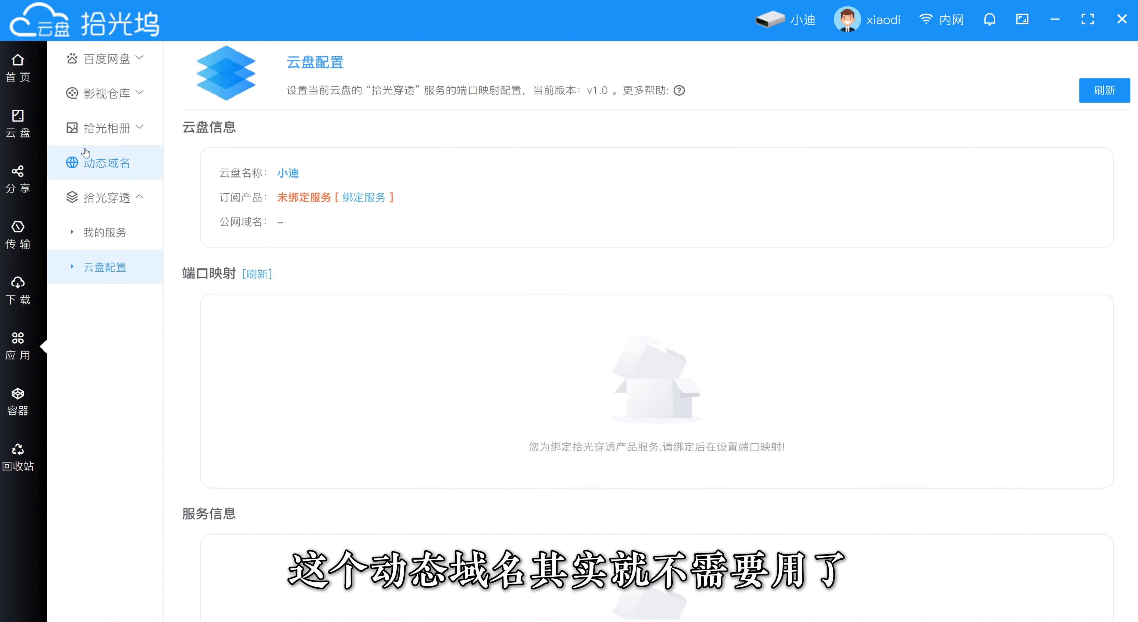
pyautogui.click(137, 197)
pyautogui.click(132, 163)
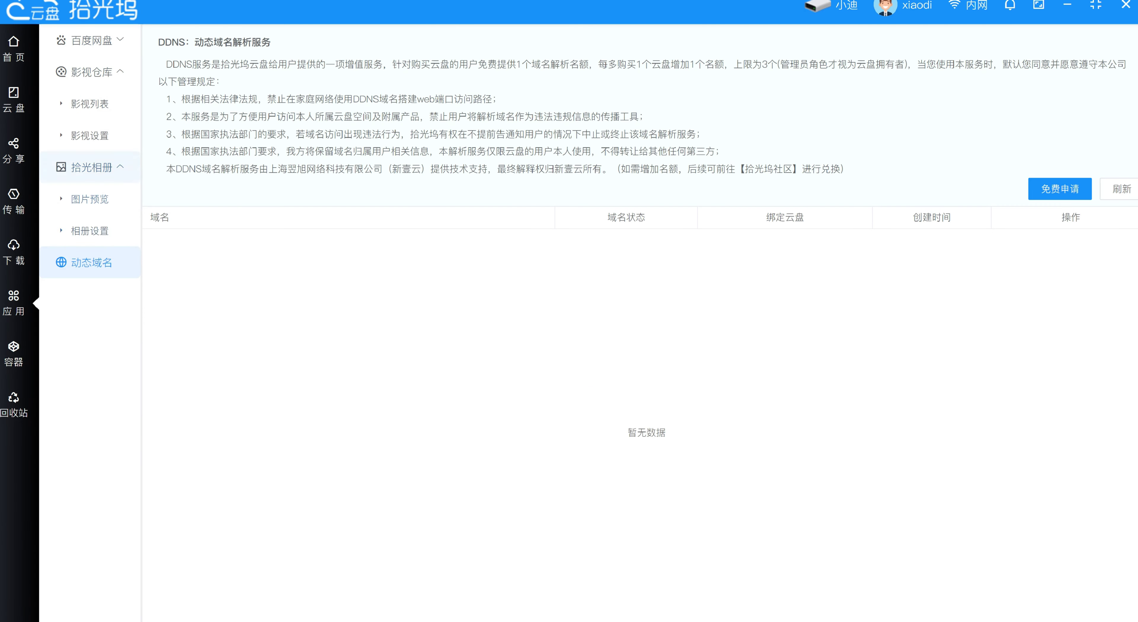
# Step: Open the container section and view the deployment pages of the built-in 虚拟主机 and 青龙面板 containers
pyautogui.click(13, 353)
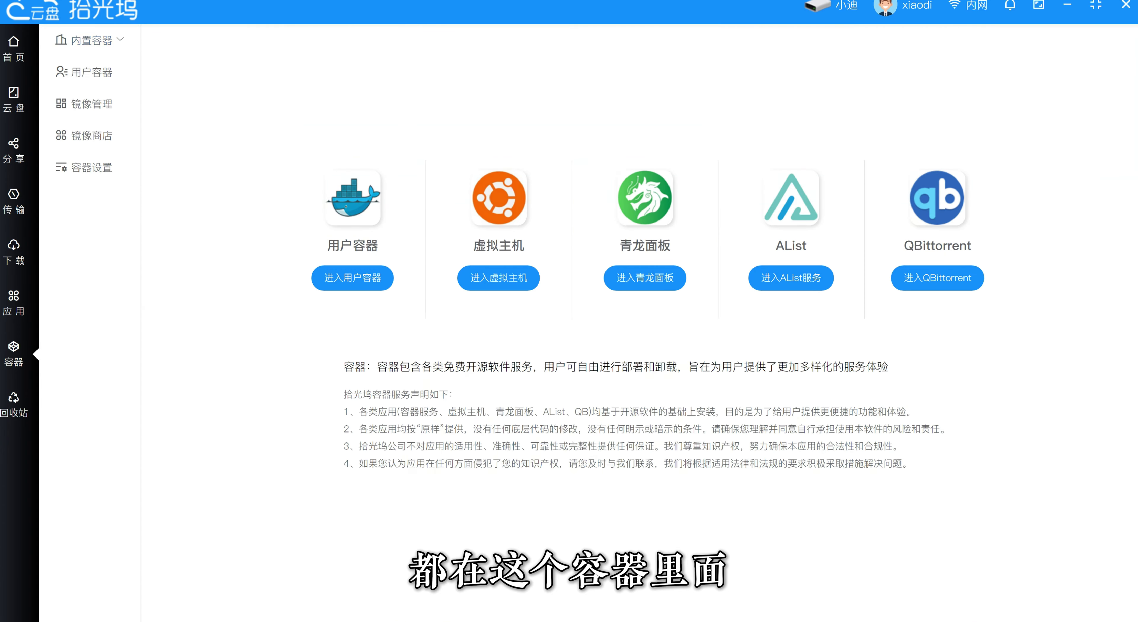
pyautogui.click(91, 41)
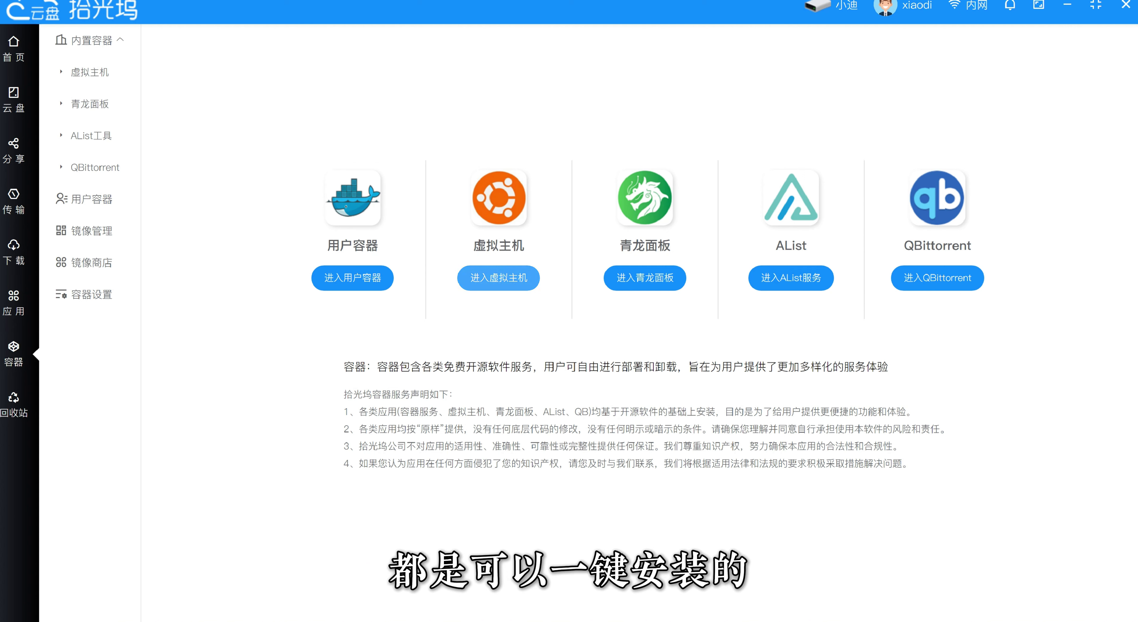
pyautogui.click(498, 278)
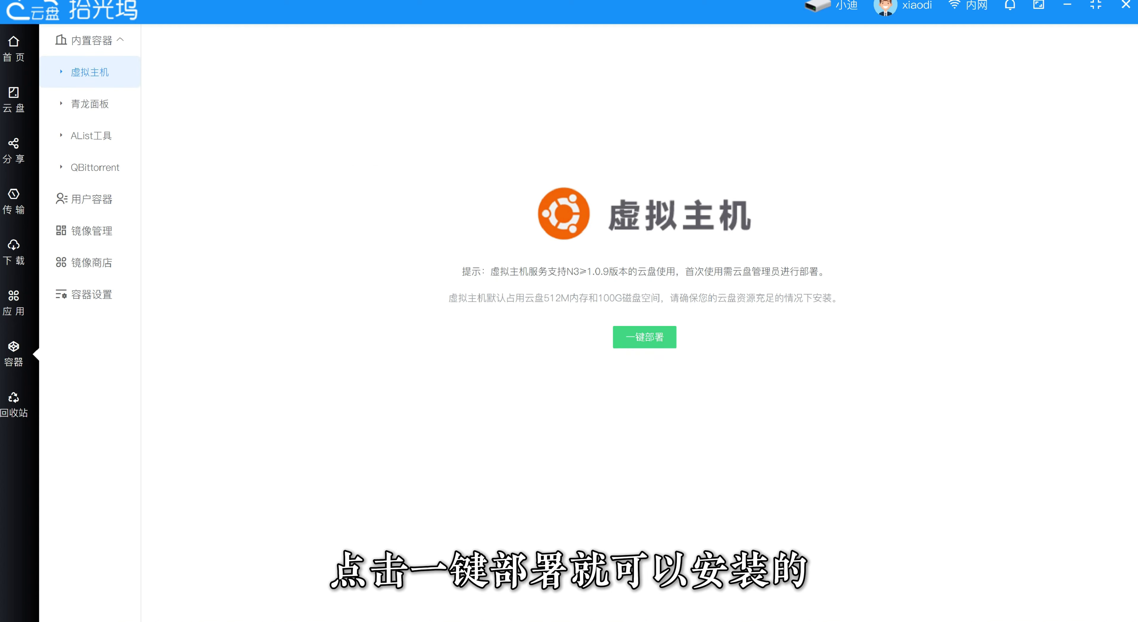
pyautogui.click(89, 103)
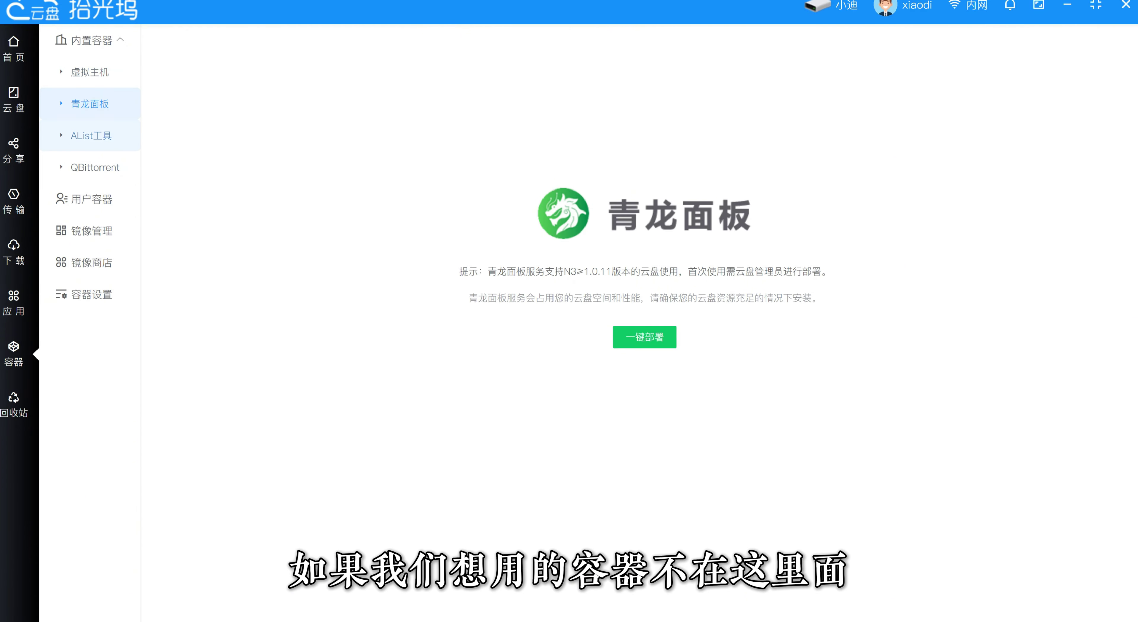
# Step: Look through the user container list, image management and the image store's search field
pyautogui.click(88, 40)
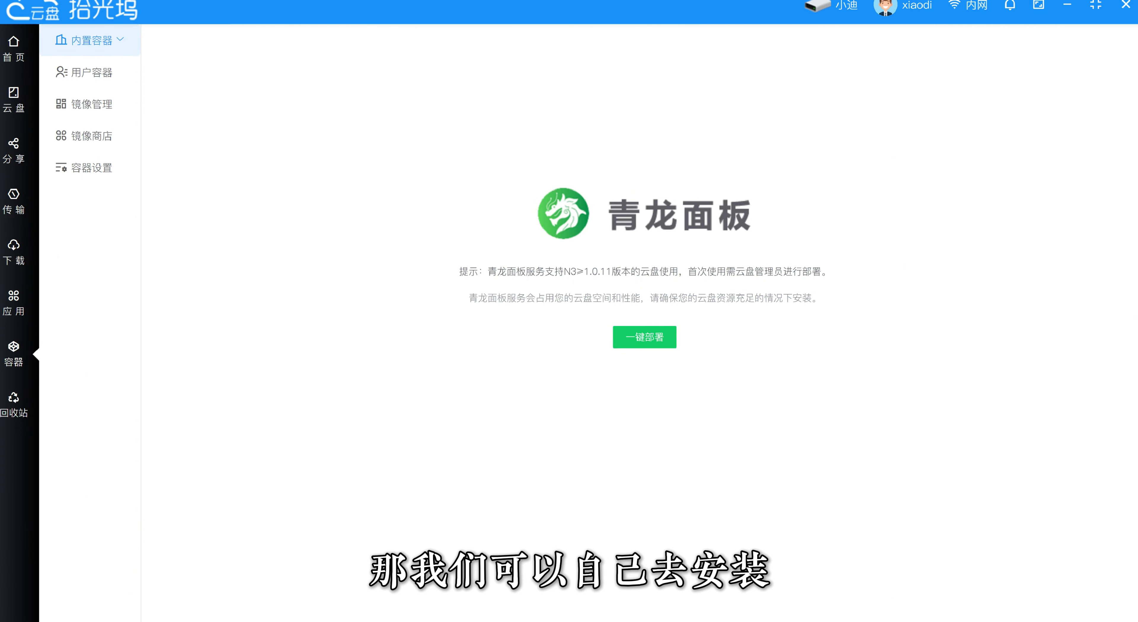
pyautogui.click(91, 167)
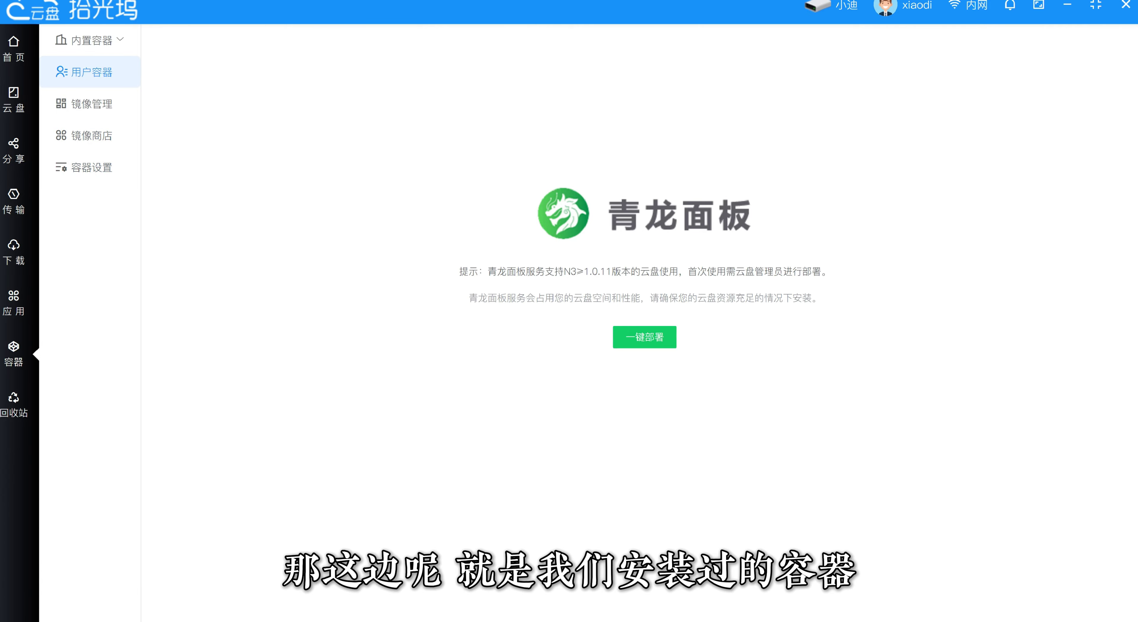
pyautogui.click(91, 71)
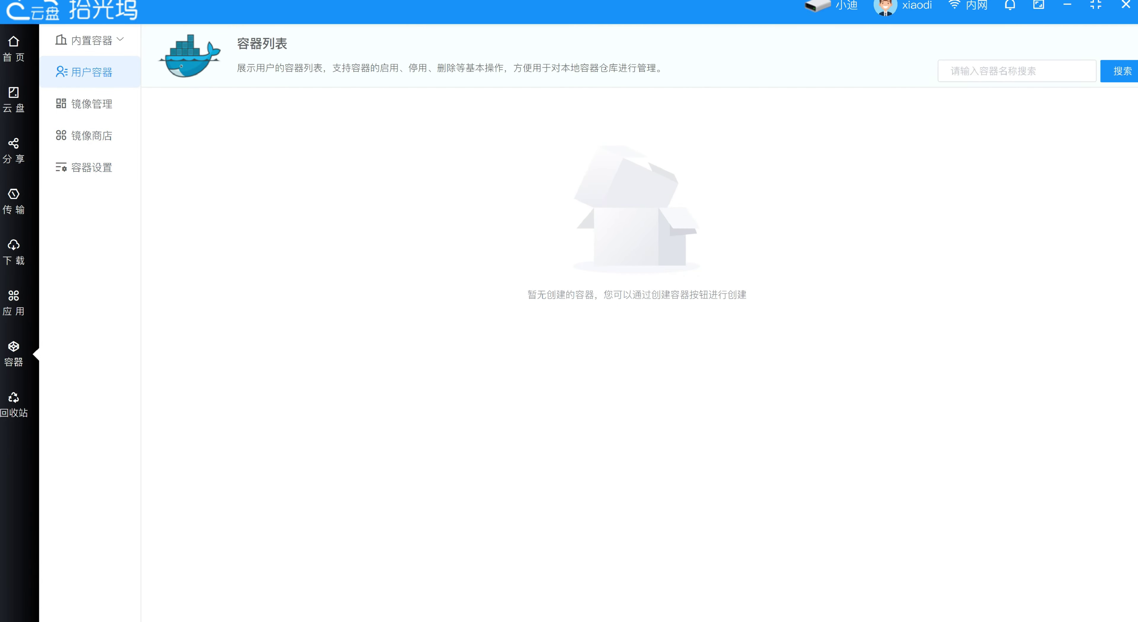
pyautogui.click(92, 103)
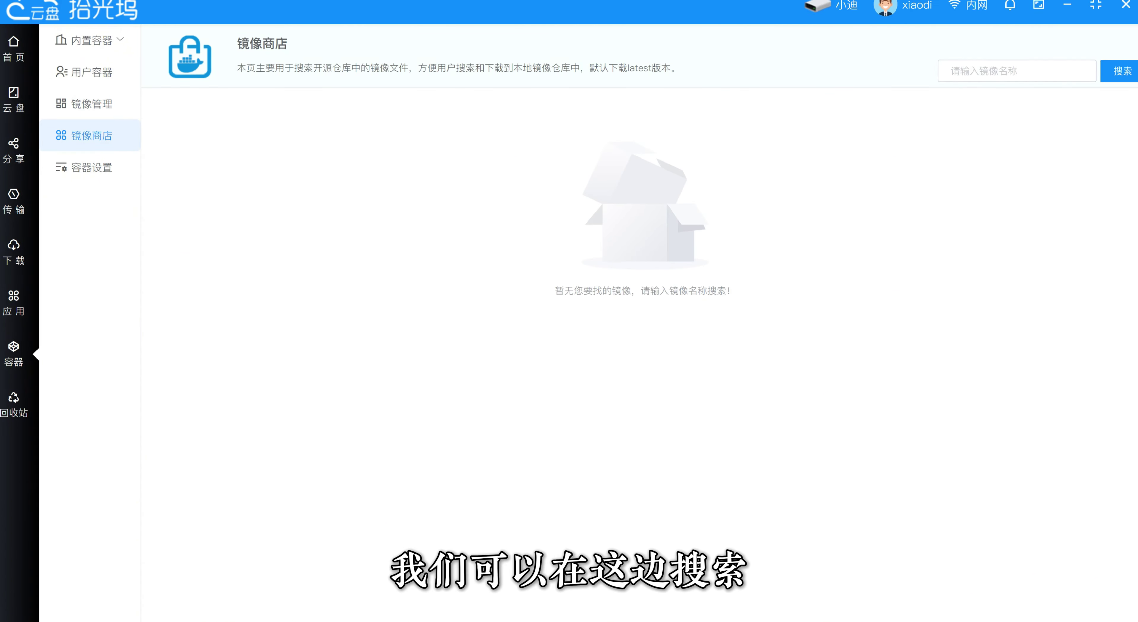
pyautogui.click(1016, 71)
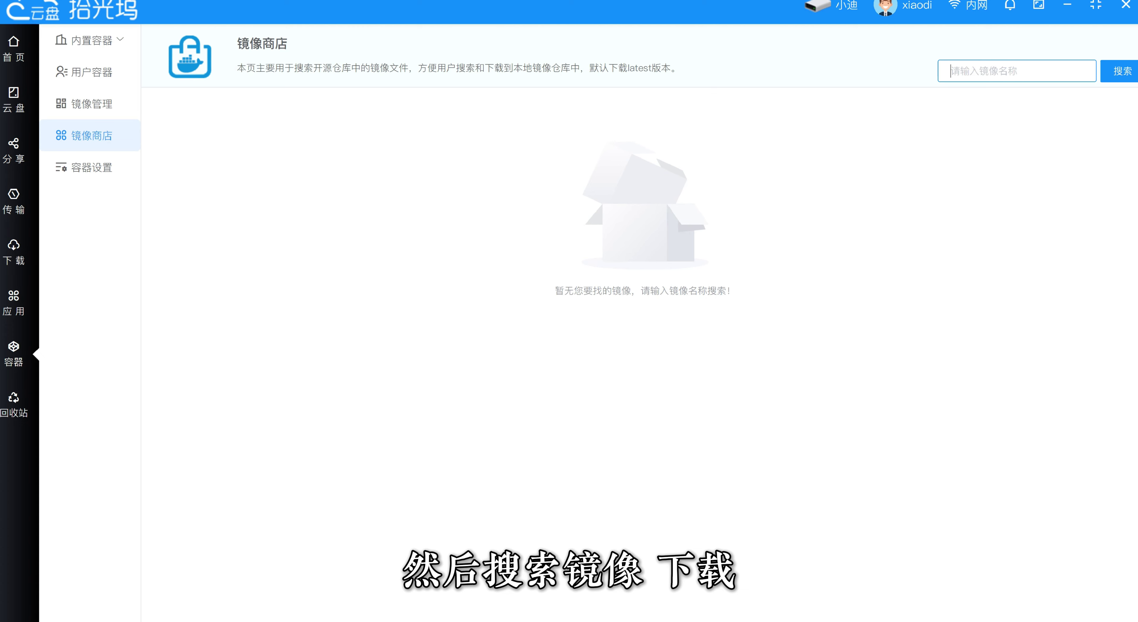
# Step: Open the container settings and examine the descriptions of the privileged mode and Host mode options
pyautogui.click(90, 167)
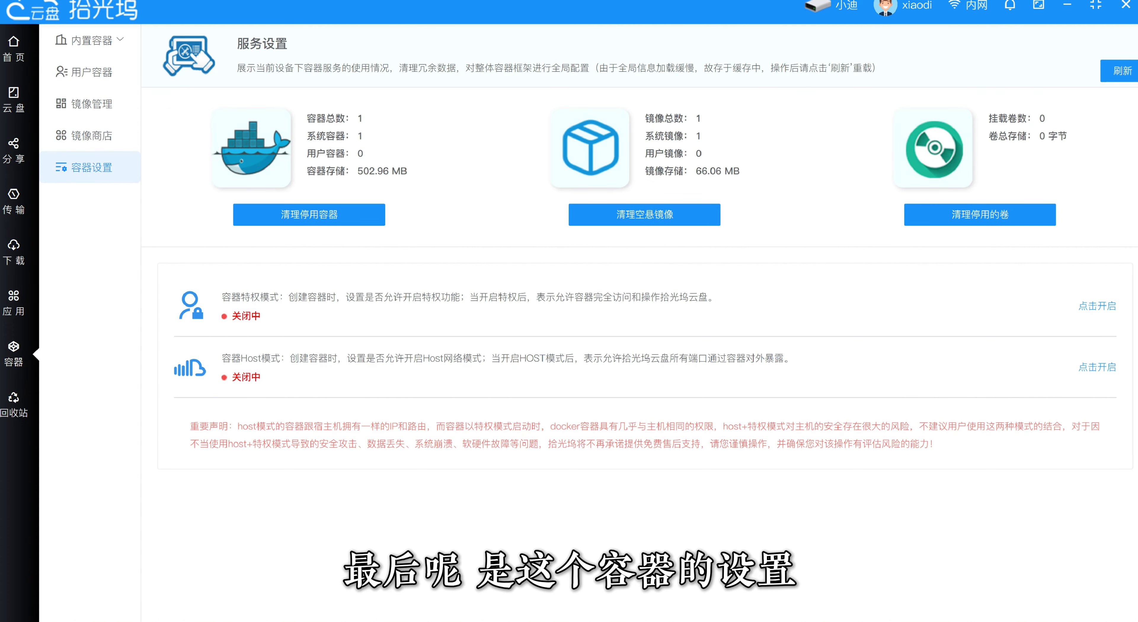
pyautogui.moveTo(231, 296); pyautogui.dragTo(488, 297)
pyautogui.click(488, 297)
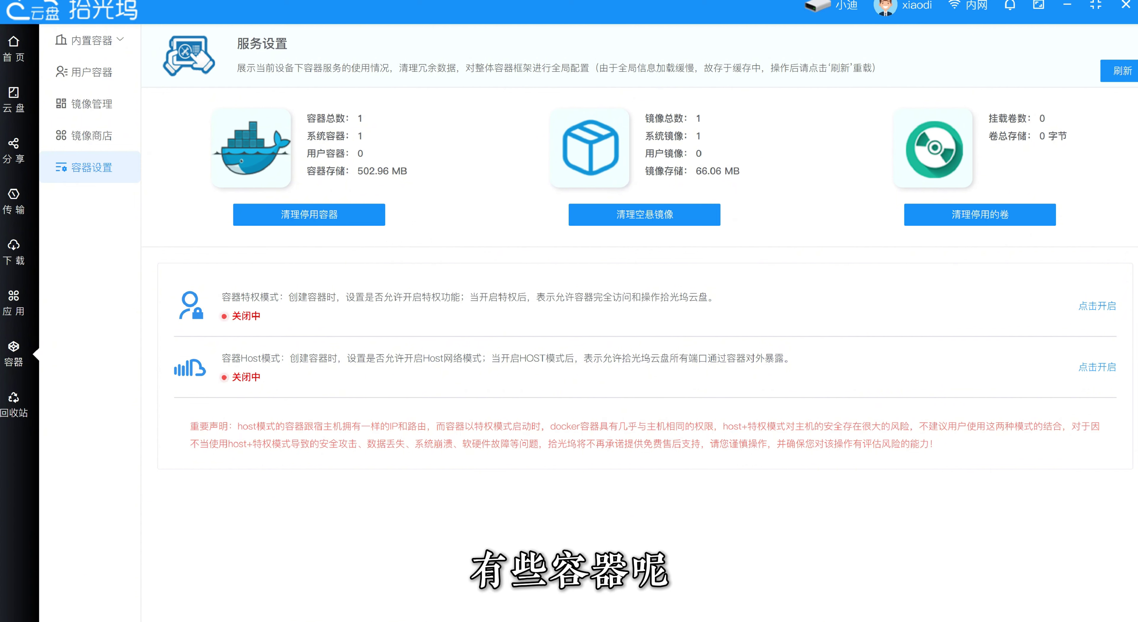
pyautogui.moveTo(240, 297); pyautogui.dragTo(289, 297)
pyautogui.click(290, 297)
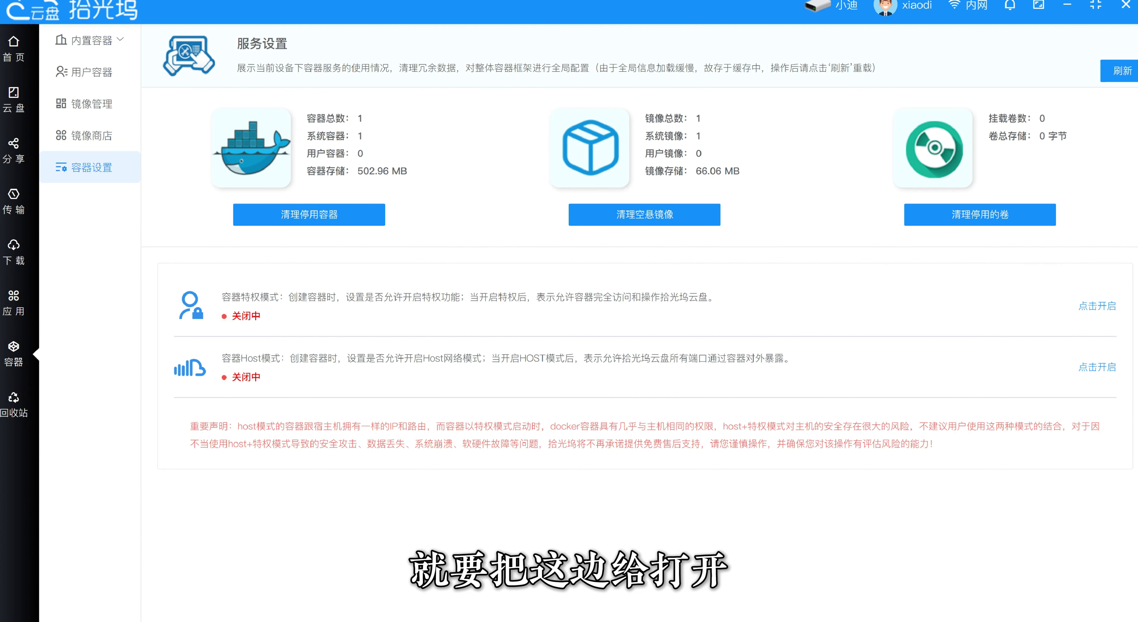
pyautogui.moveTo(240, 358); pyautogui.dragTo(329, 358)
pyautogui.click(329, 358)
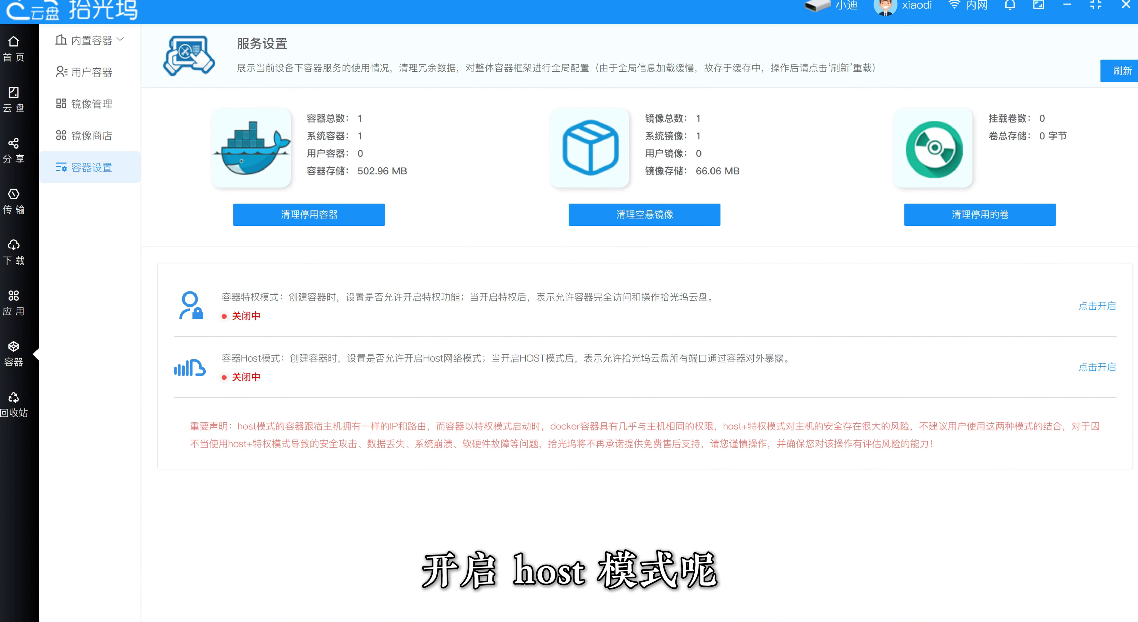
pyautogui.moveTo(240, 358)
pyautogui.mouseDown()
pyautogui.moveTo(289, 358)
pyautogui.moveTo(253, 357)
pyautogui.mouseUp()
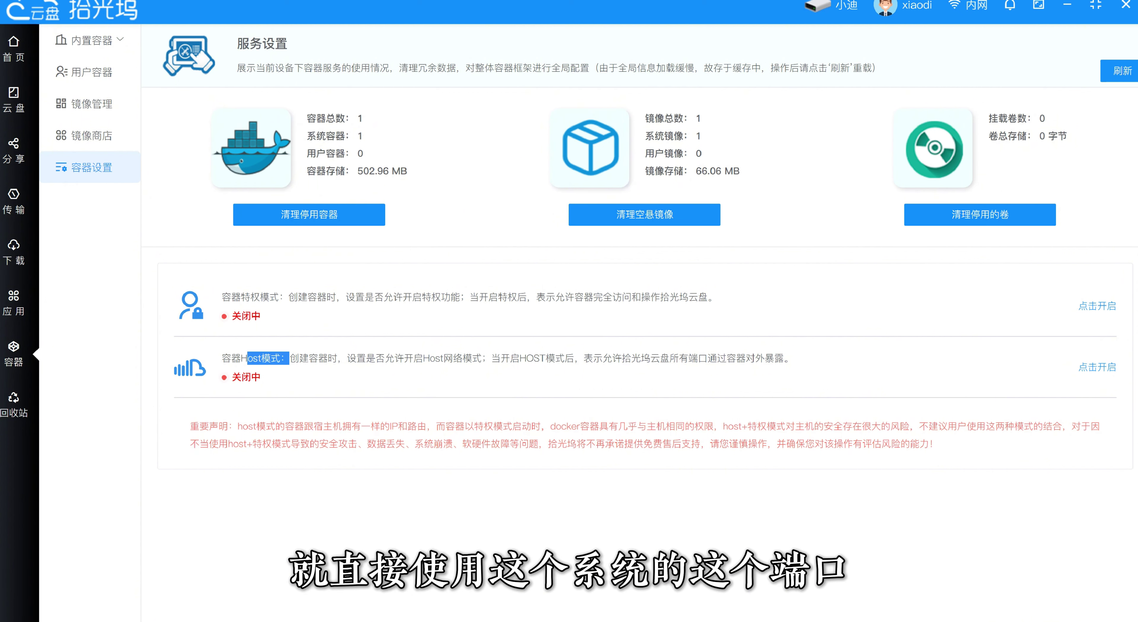
pyautogui.click(247, 357)
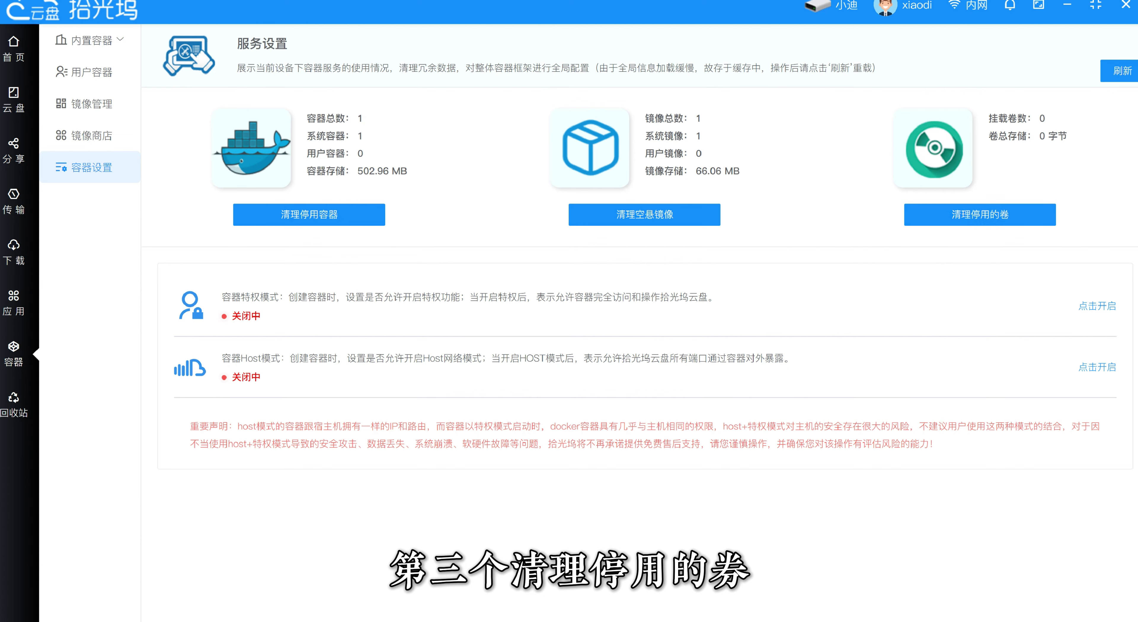
# Step: Deploy the built-in QBittorrent container and open its Web UI in a separate window
pyautogui.click(91, 40)
pyautogui.click(94, 167)
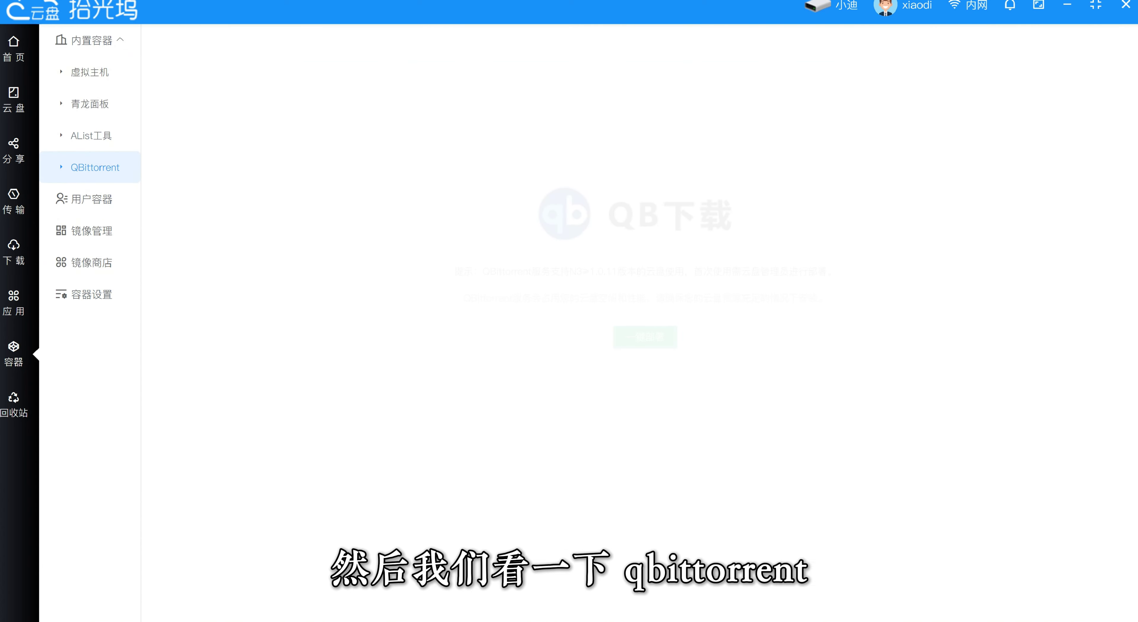
pyautogui.click(644, 337)
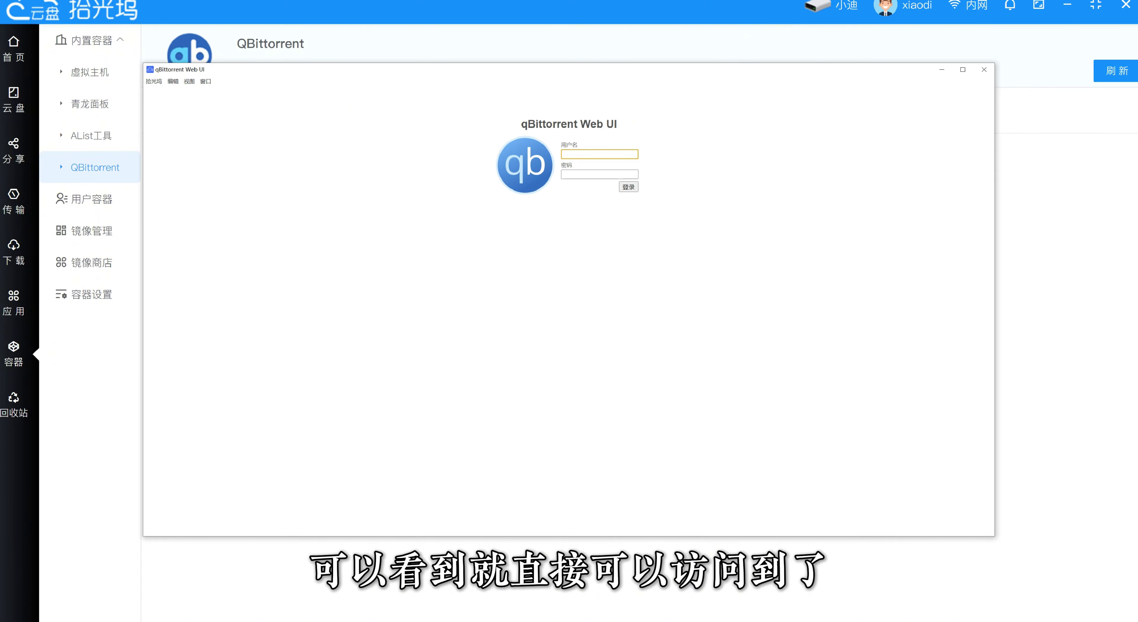
pyautogui.moveTo(561, 74)
pyautogui.mouseDown()
pyautogui.moveTo(563, 98)
pyautogui.moveTo(567, 74)
pyautogui.mouseUp()
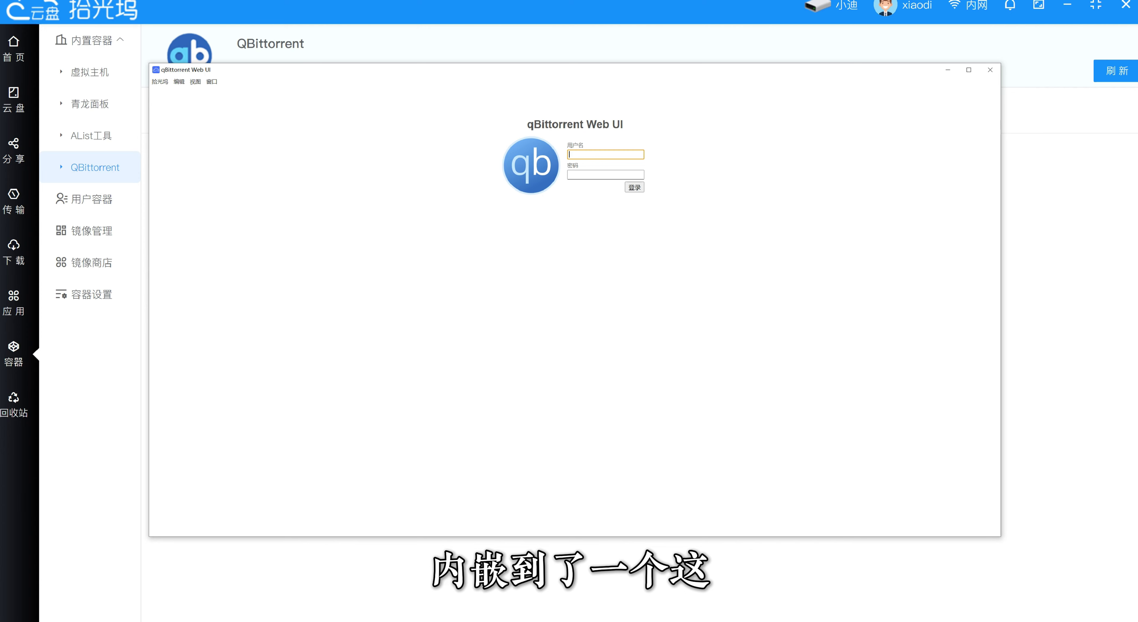
# Step: Look over the qBittorrent Web UI window's menus and look up the initial username and password on the QBittorrent container page
pyautogui.click(179, 81)
pyautogui.click(211, 81)
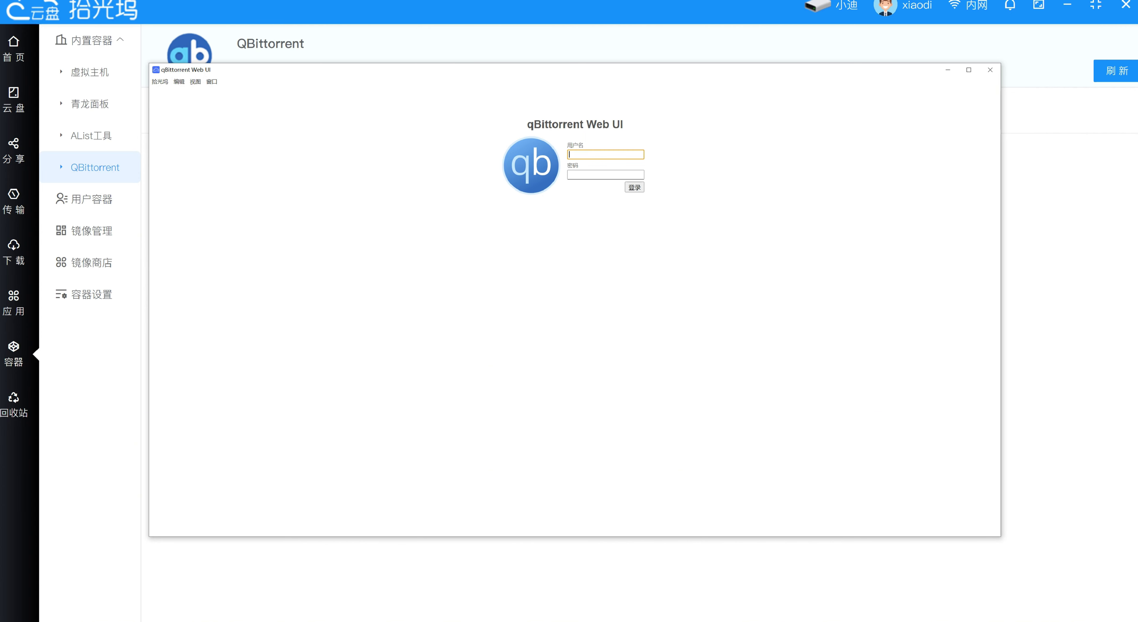
pyautogui.click(159, 82)
pyautogui.click(159, 81)
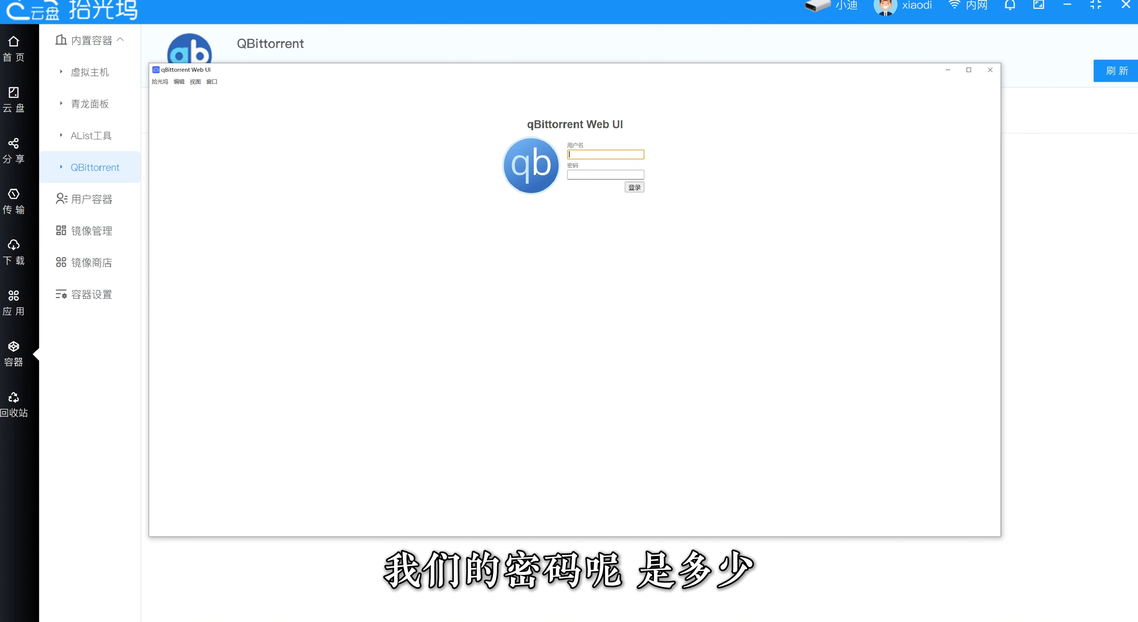
pyautogui.hotkey('alt', 'Tab')
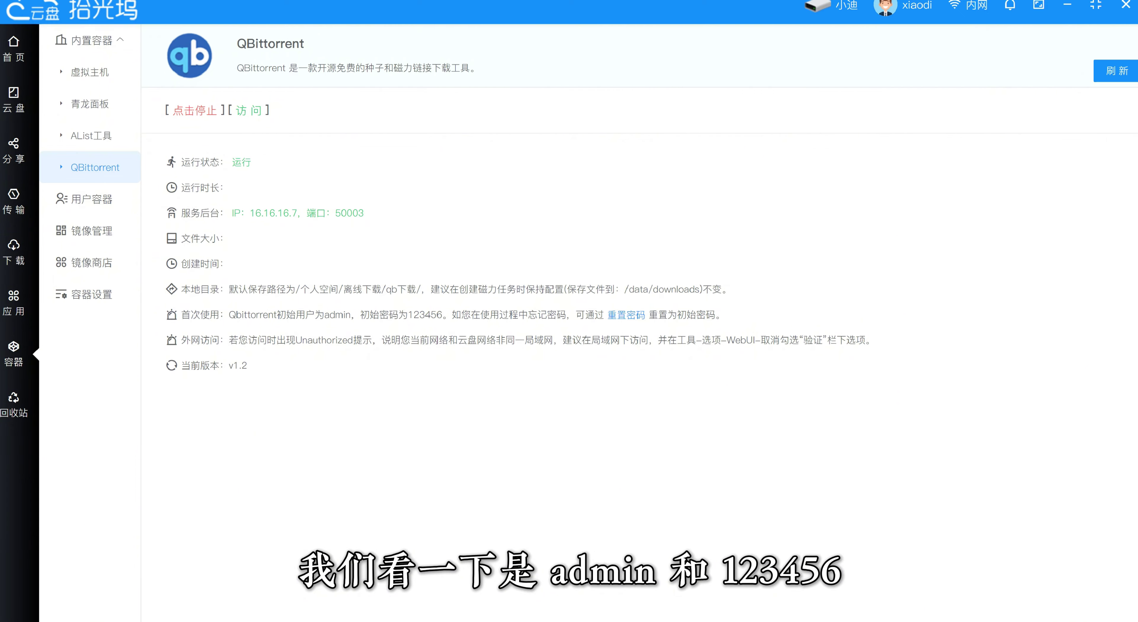